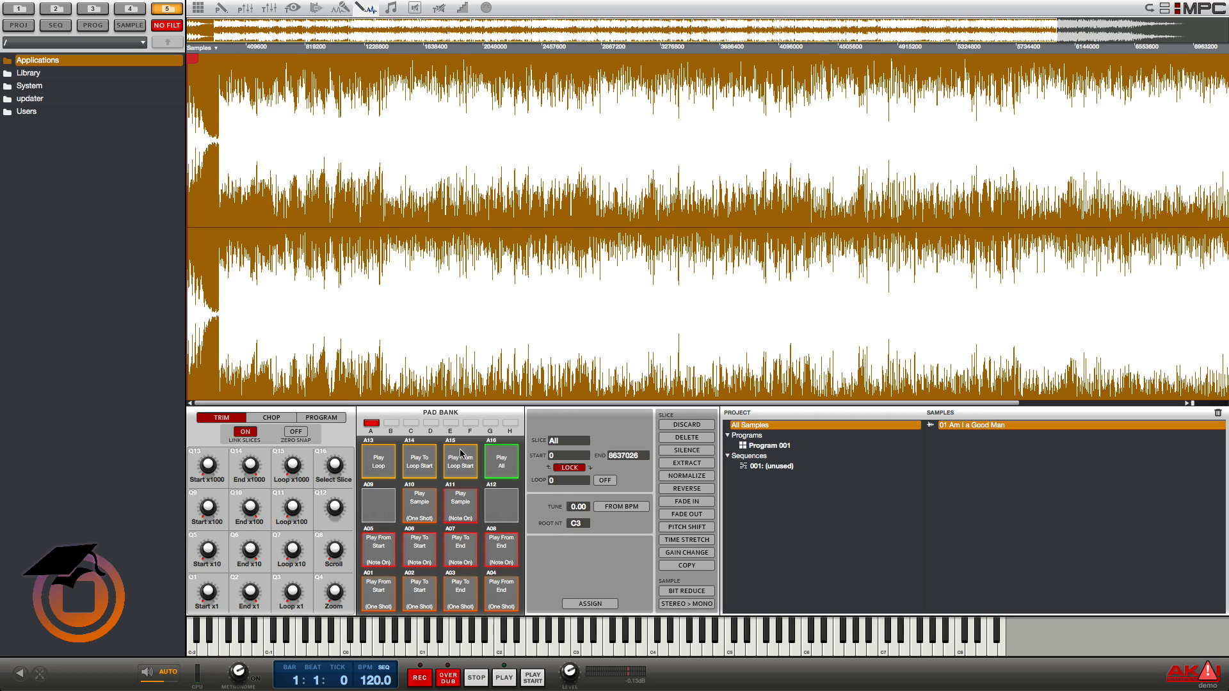
Switch to chop mode and manually add nine slice markers through the sample, from about sample position 221348 to about 3391082.
left_click(270, 423)
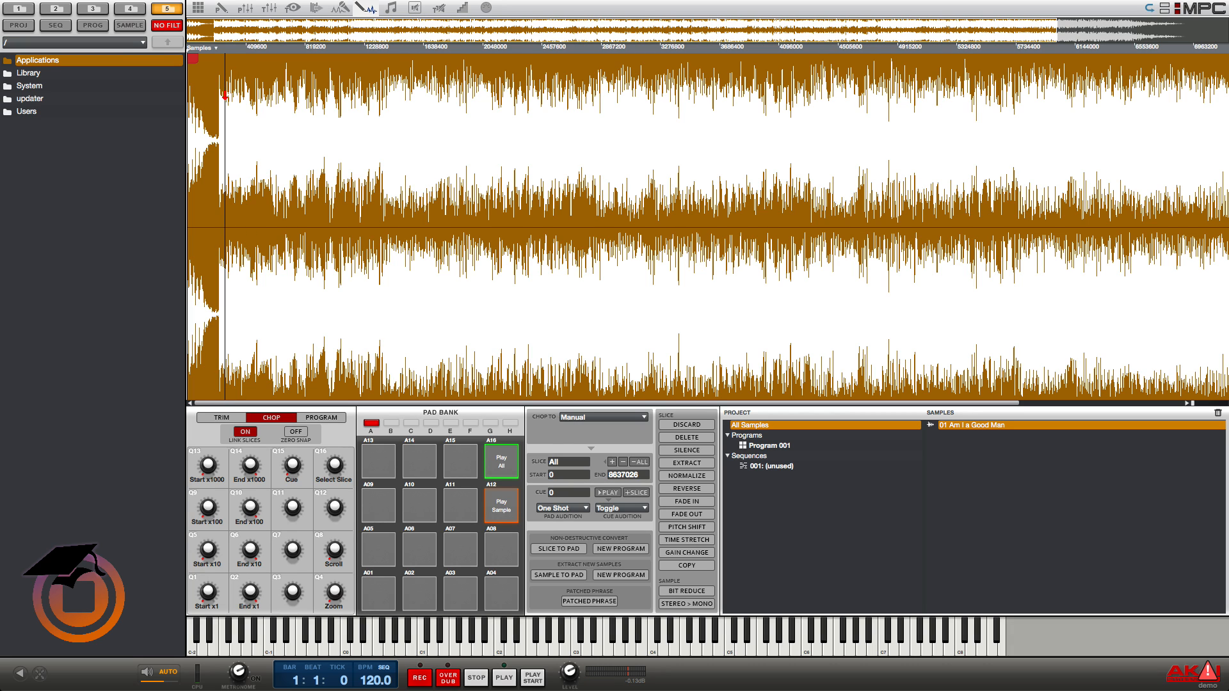
left_click(219, 94)
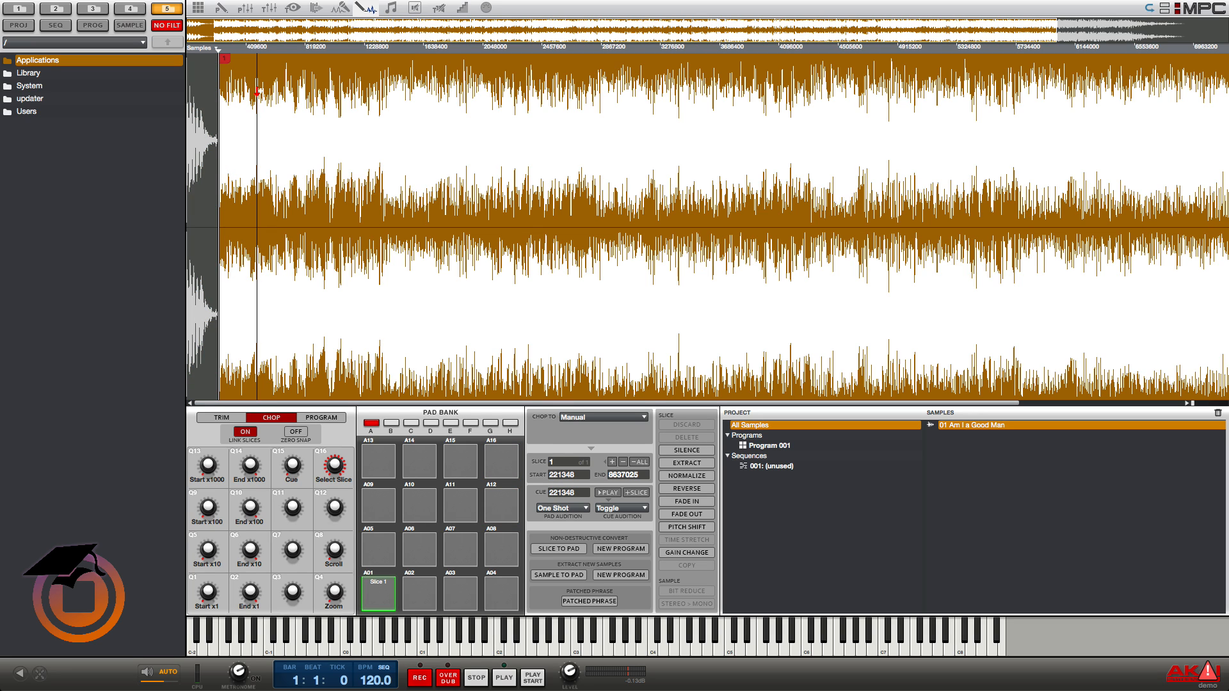
left_click(257, 91)
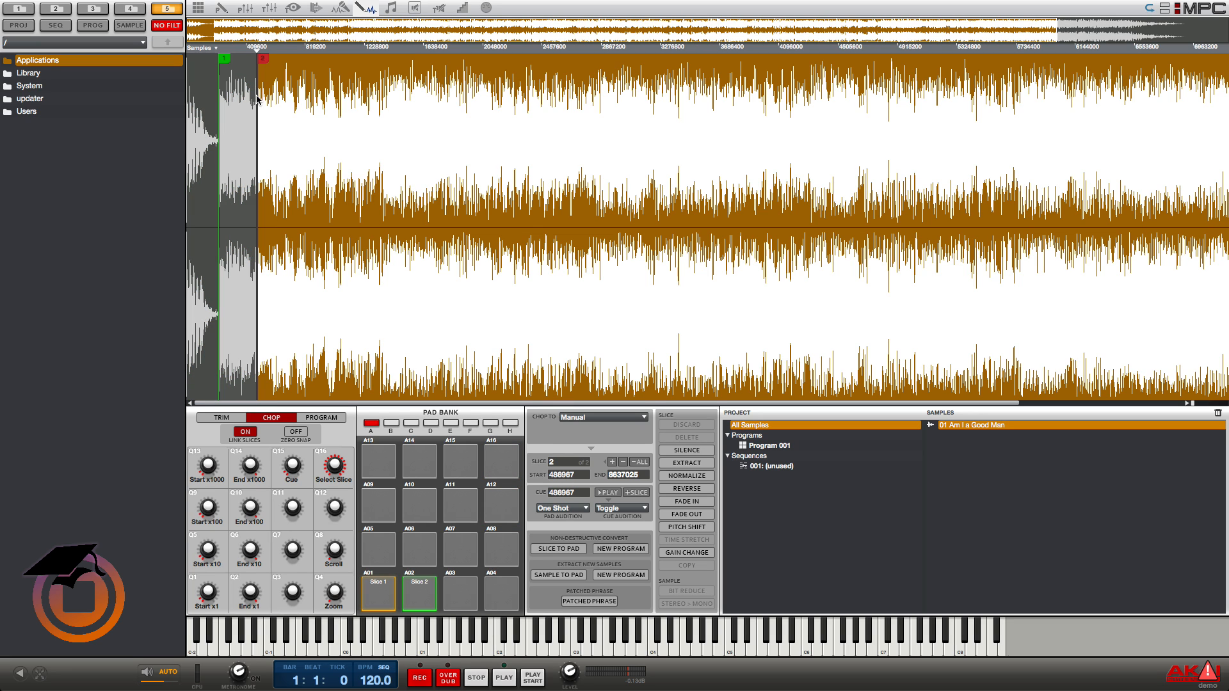
left_click(297, 83)
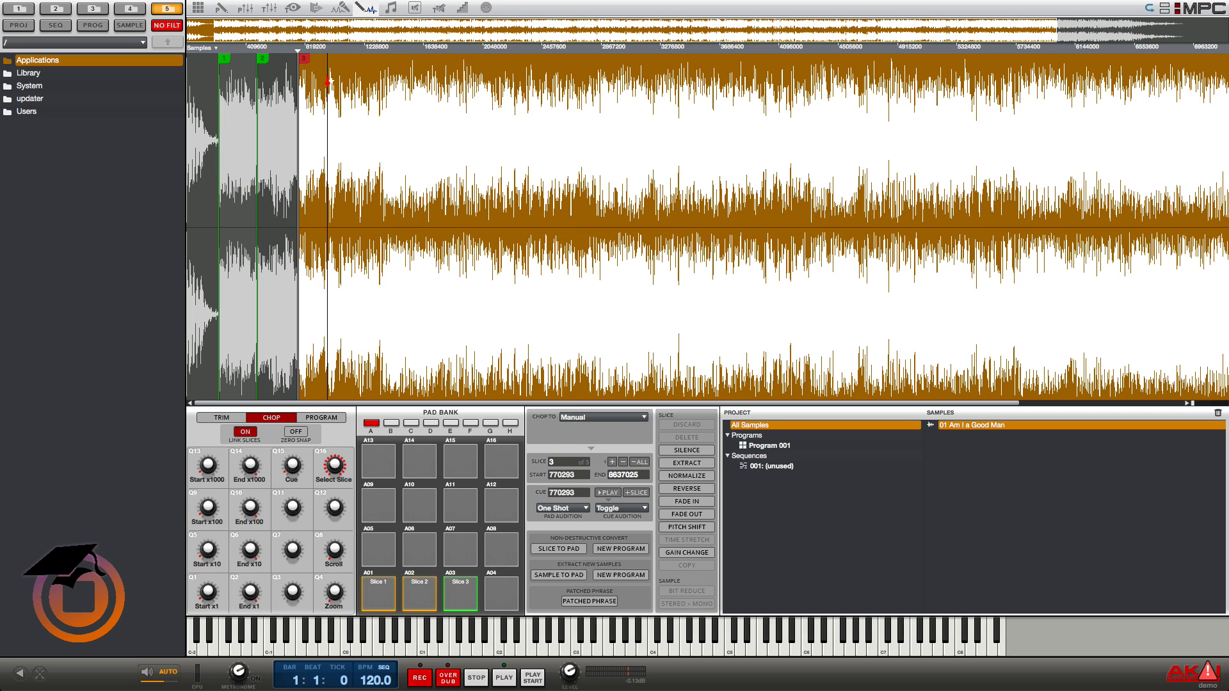
left_click(331, 82)
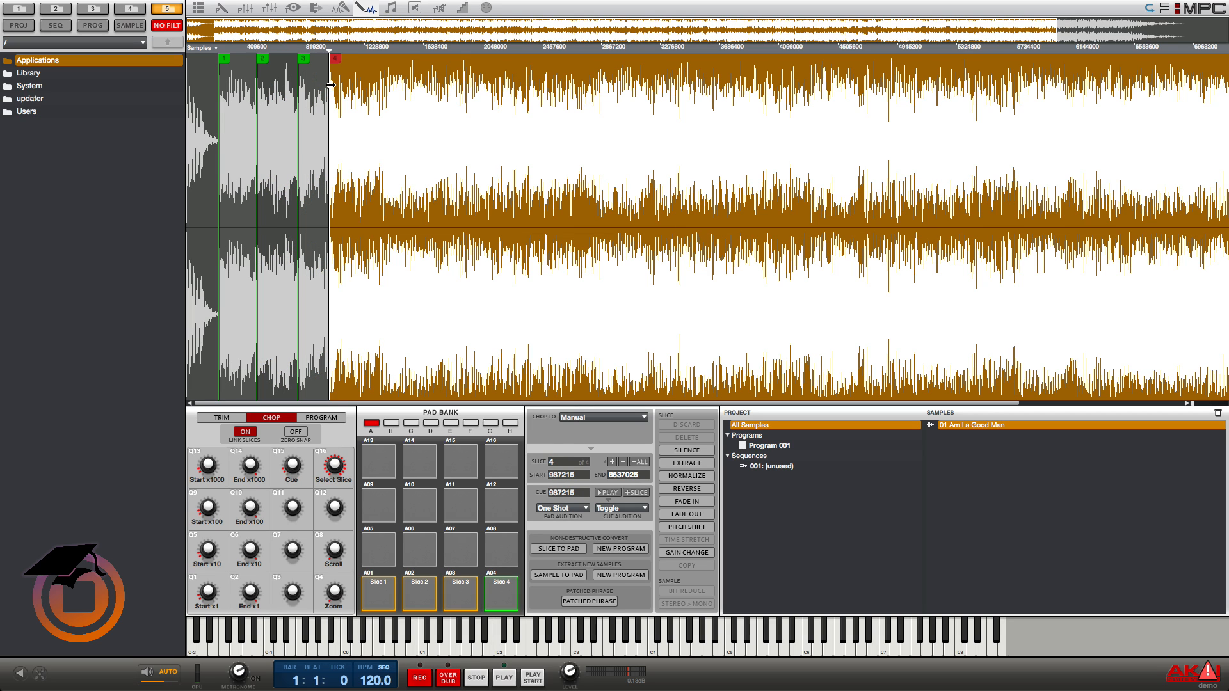
left_click(384, 72)
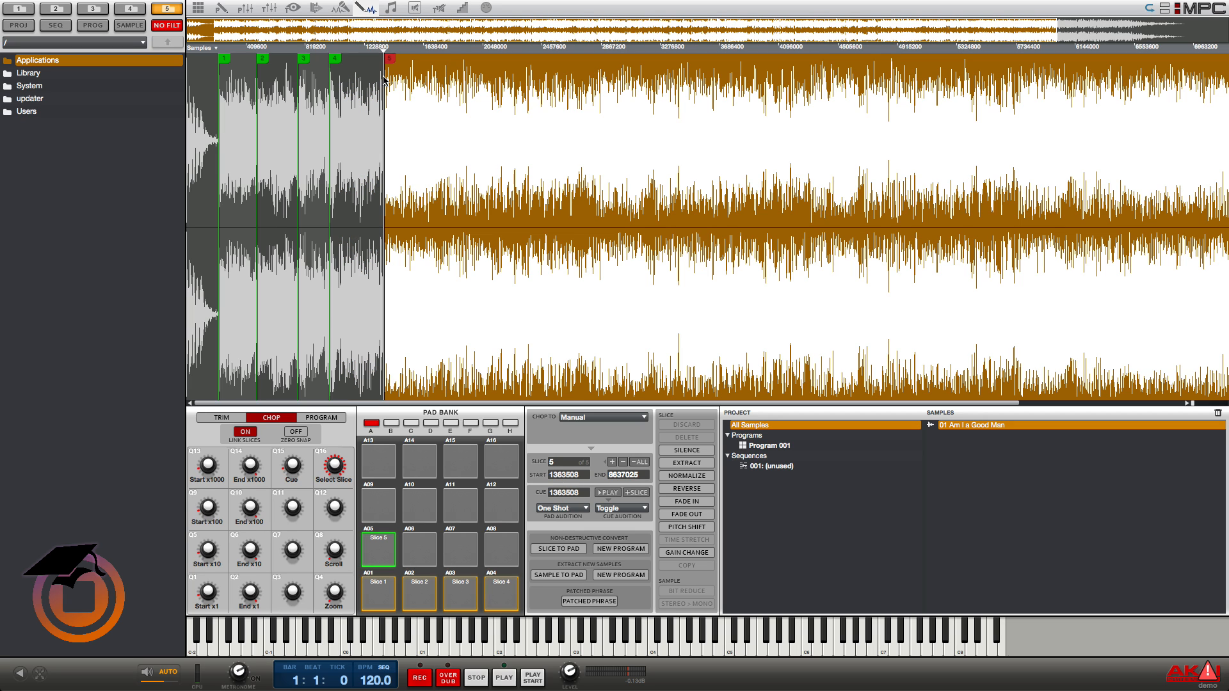
left_click(447, 70)
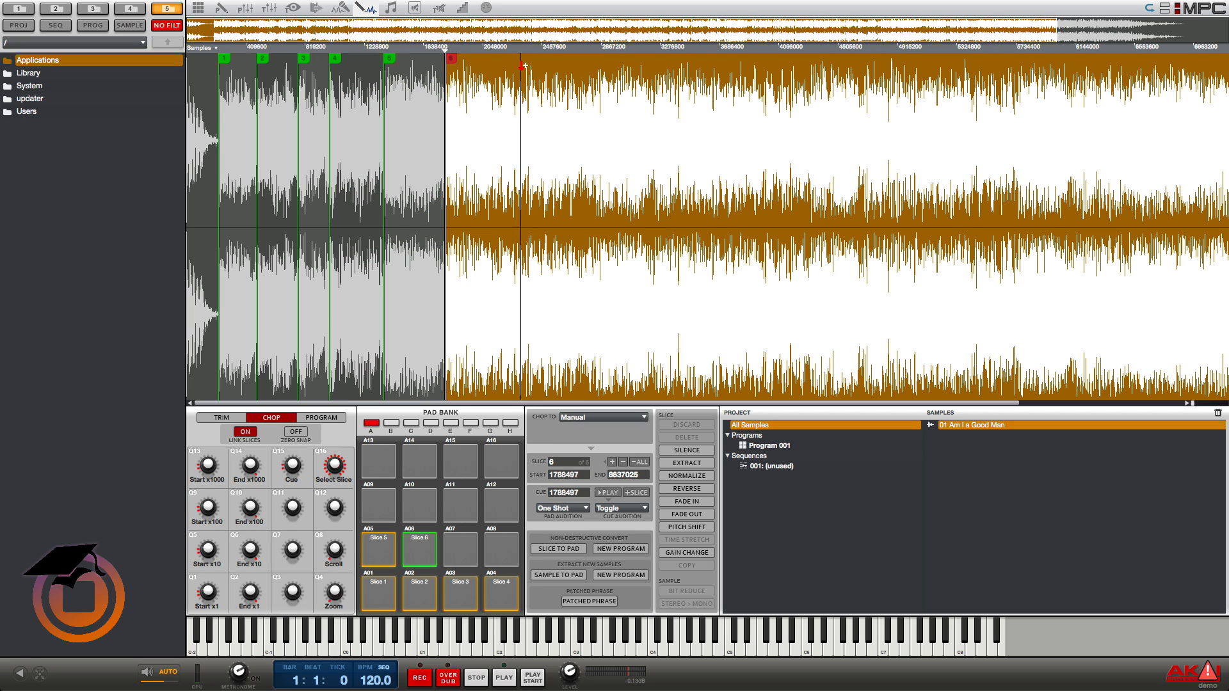
left_click(520, 65)
left_click(596, 70)
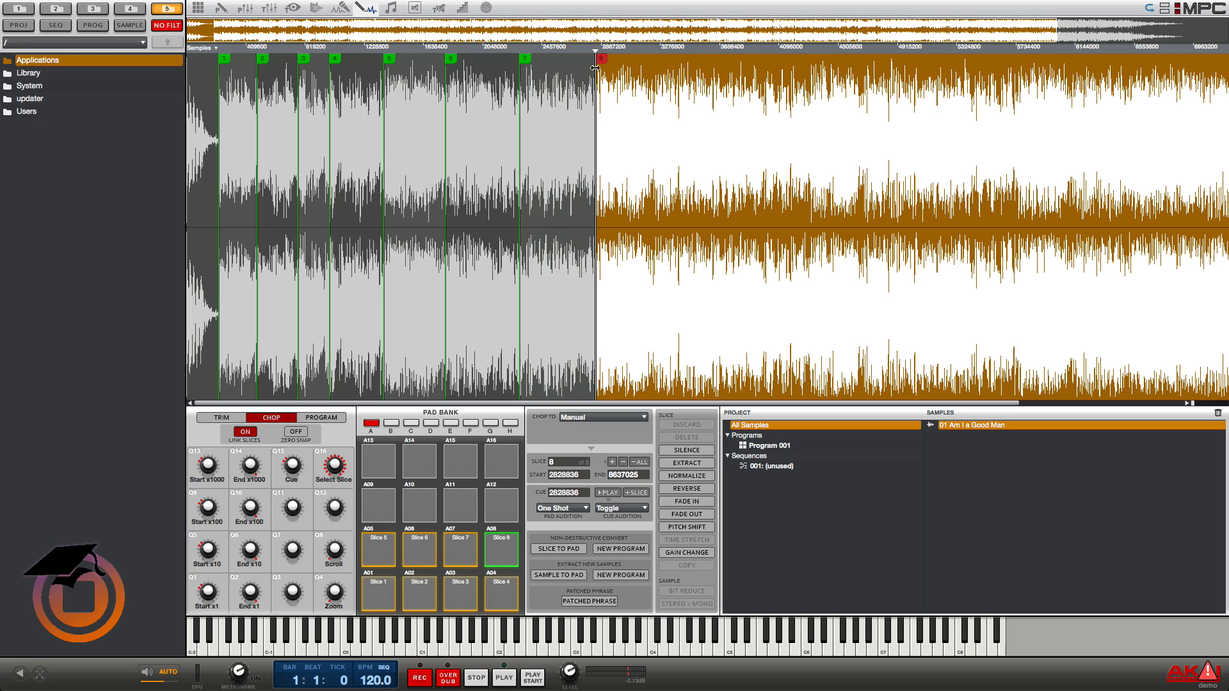
left_click(677, 62)
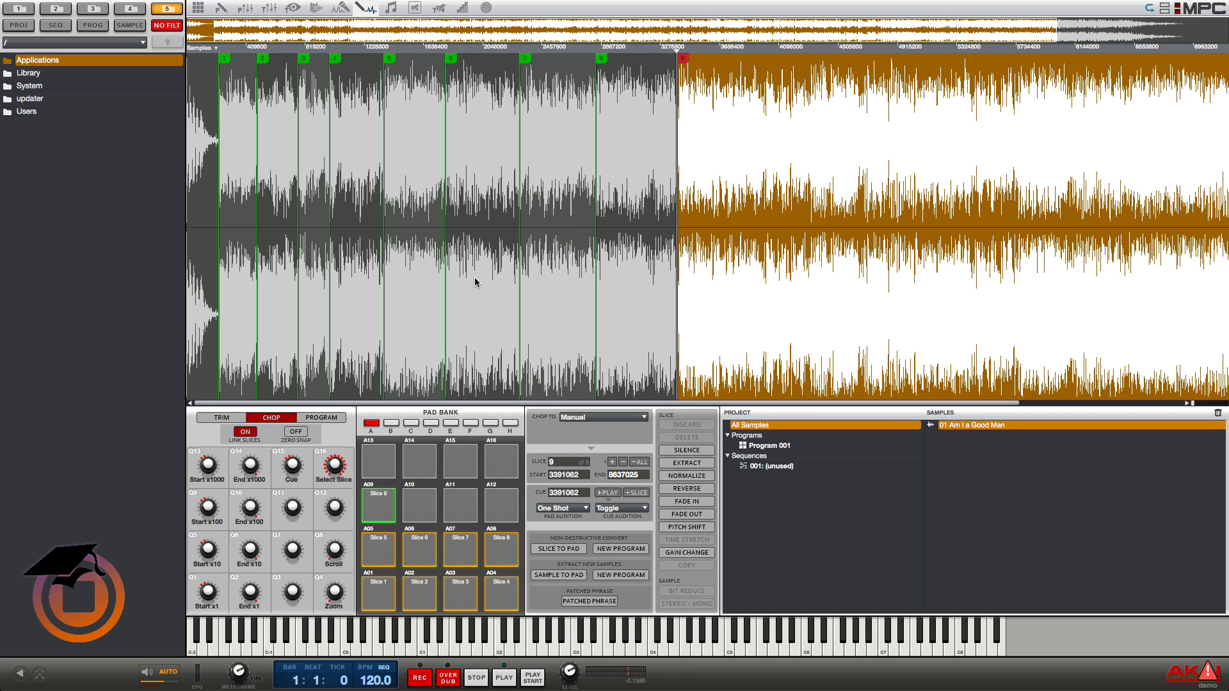
Fine-tune the slice boundaries at closer zoom, moving slice 9's start to 3406565 and shifting the preceding slice's start slightly forward.
left_click_drag(337, 592, 334, 564)
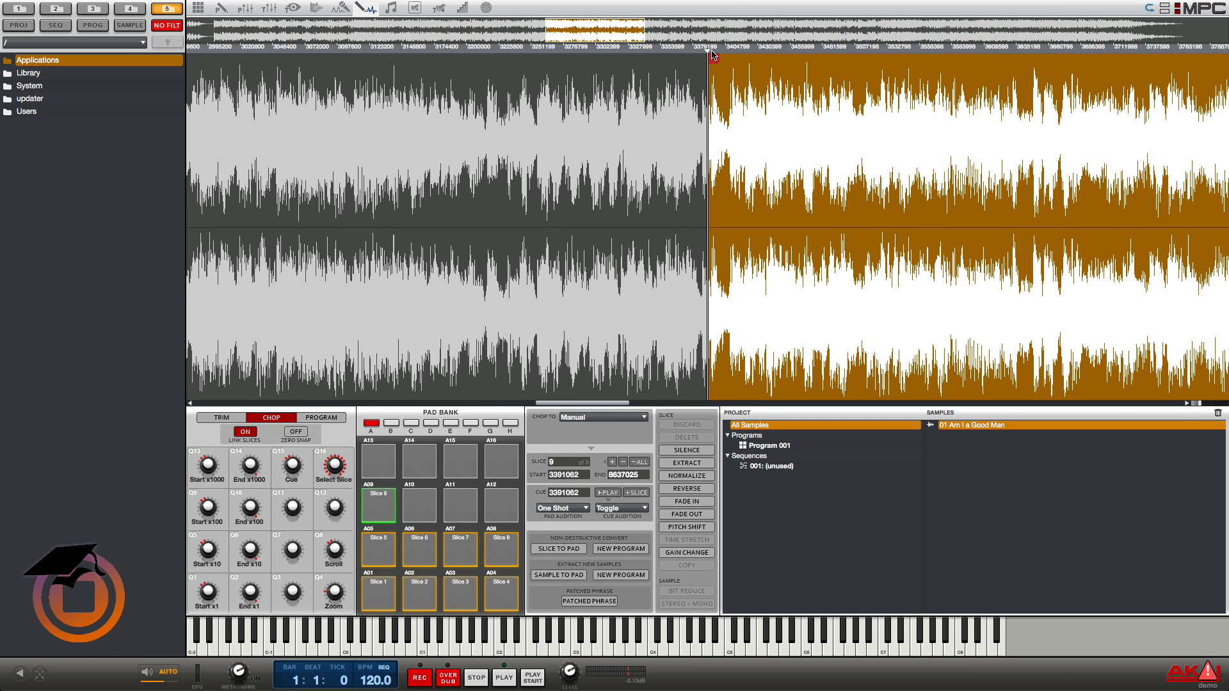
left_click_drag(712, 57, 733, 55)
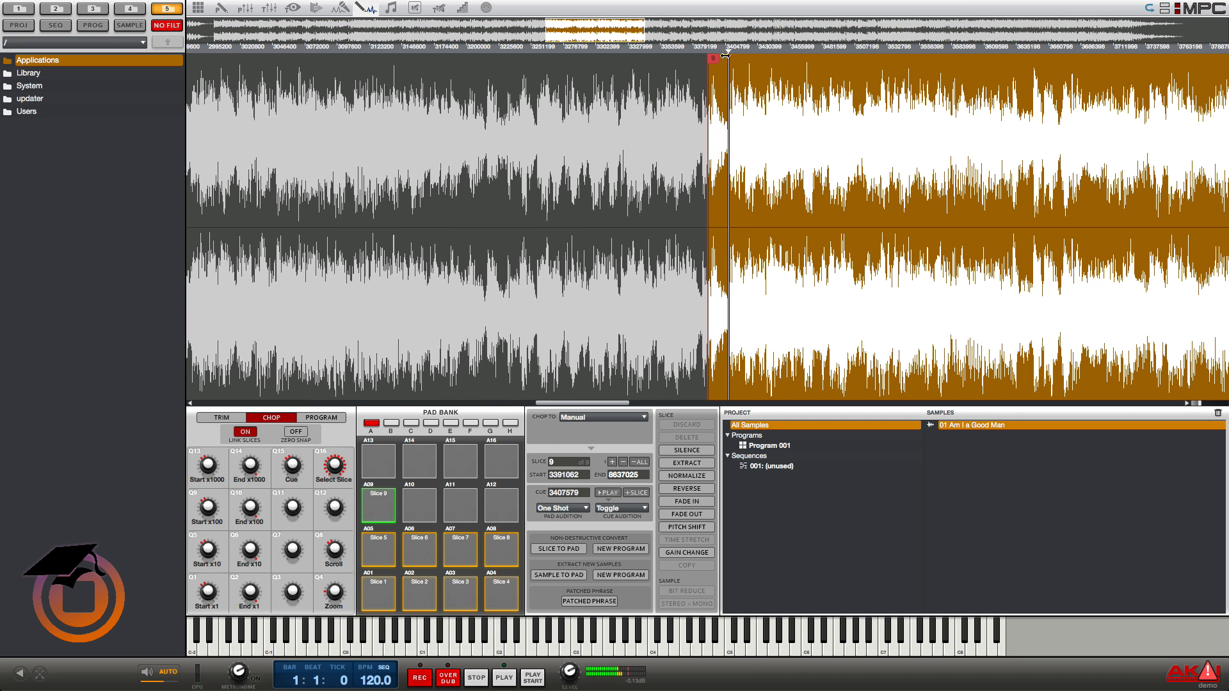
scroll(692, 96, "left", 3)
scroll(692, 96, "left", 5)
left_click_drag(1021, 60, 1041, 58)
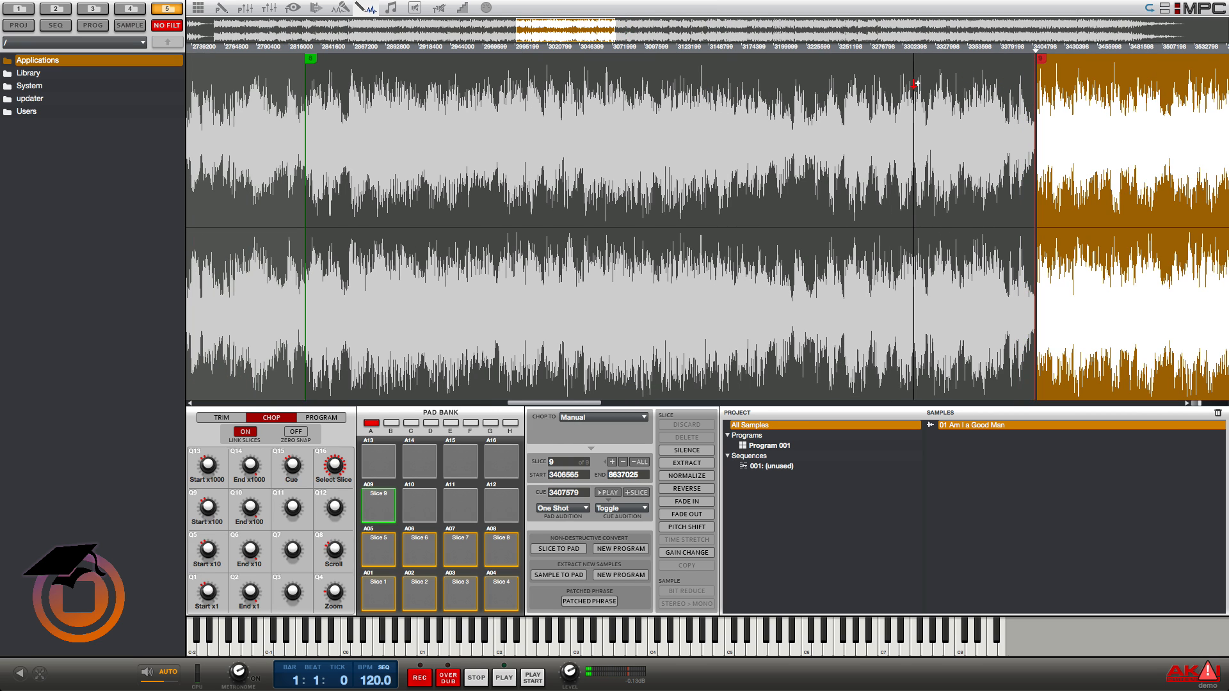
scroll(915, 83, "left", 10)
scroll(838, 74, "right", 1)
left_click_drag(802, 61, 844, 59)
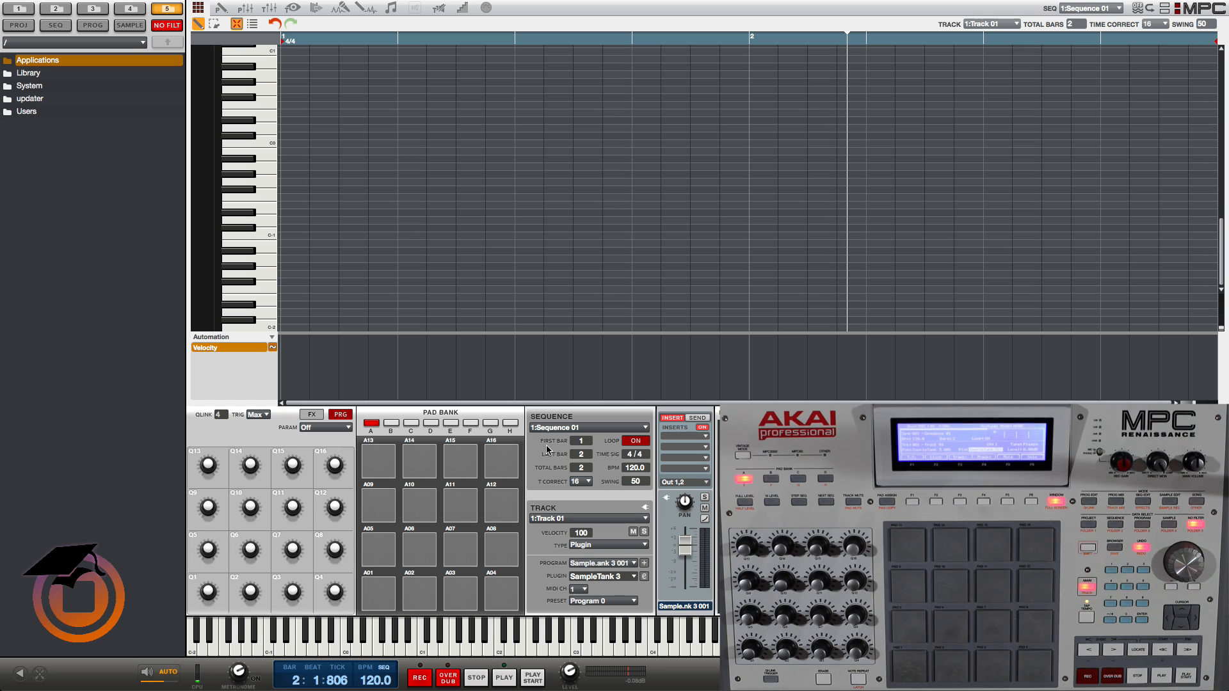
Load the Grand Piano 1 instrument into part 1 of the track's SampleTank 3 plugin and close its window.
left_click(644, 578)
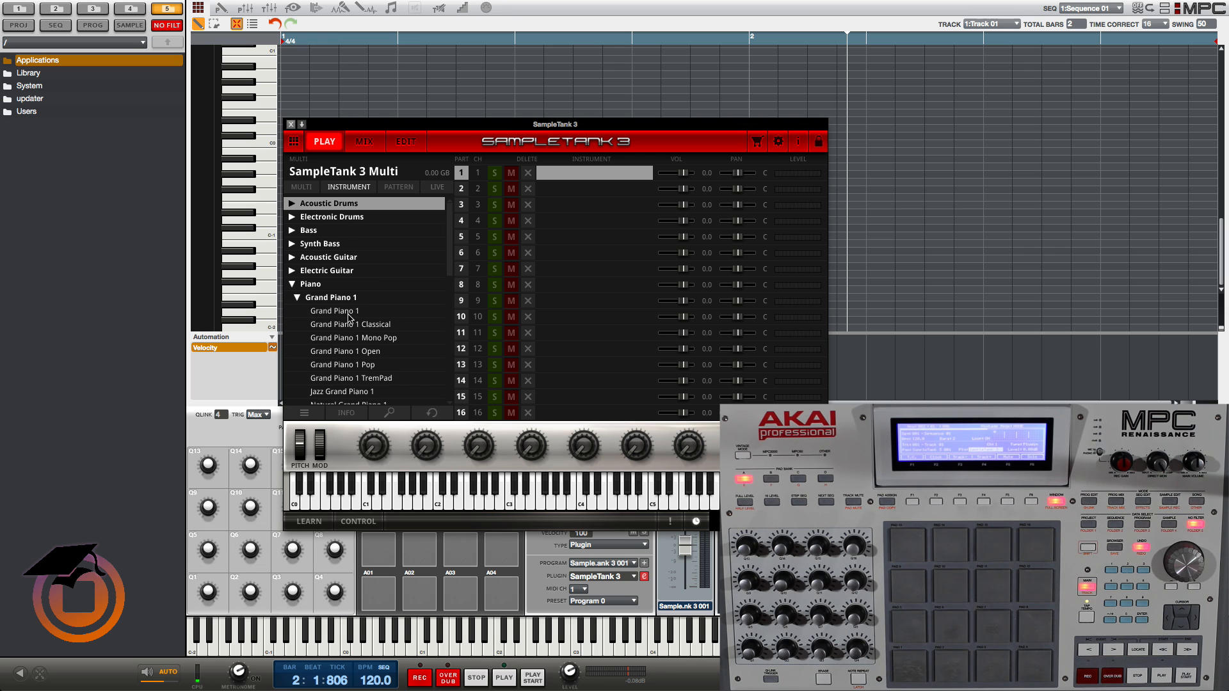
double_click(350, 312)
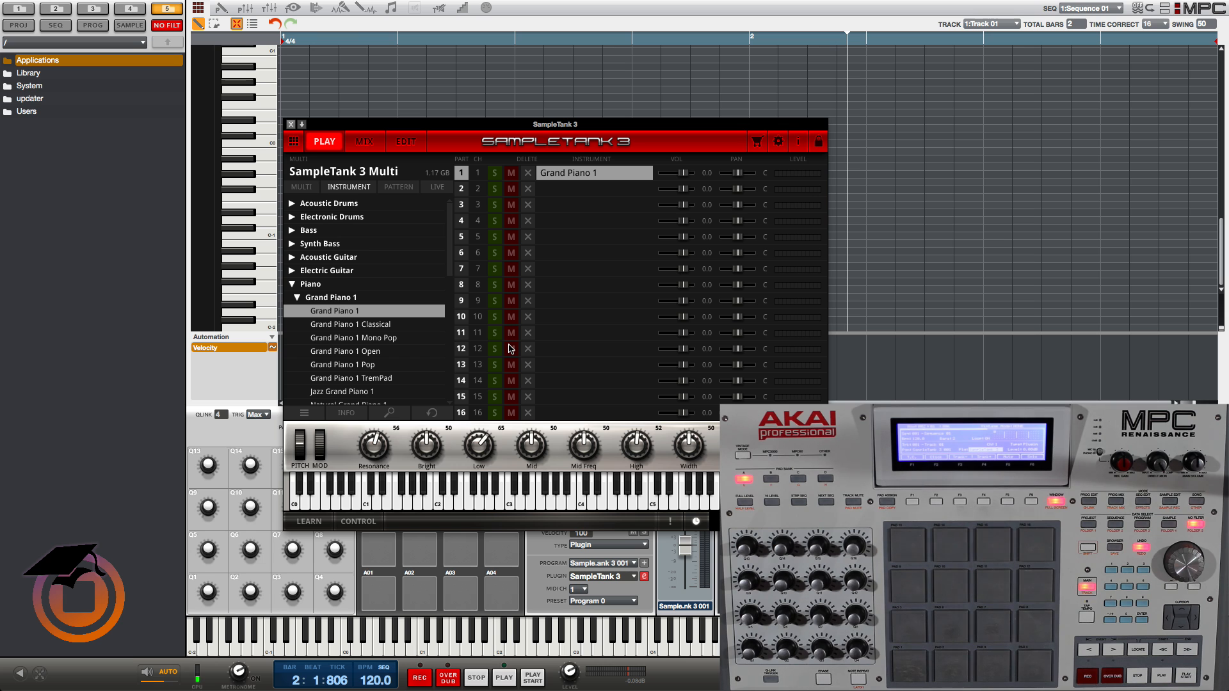
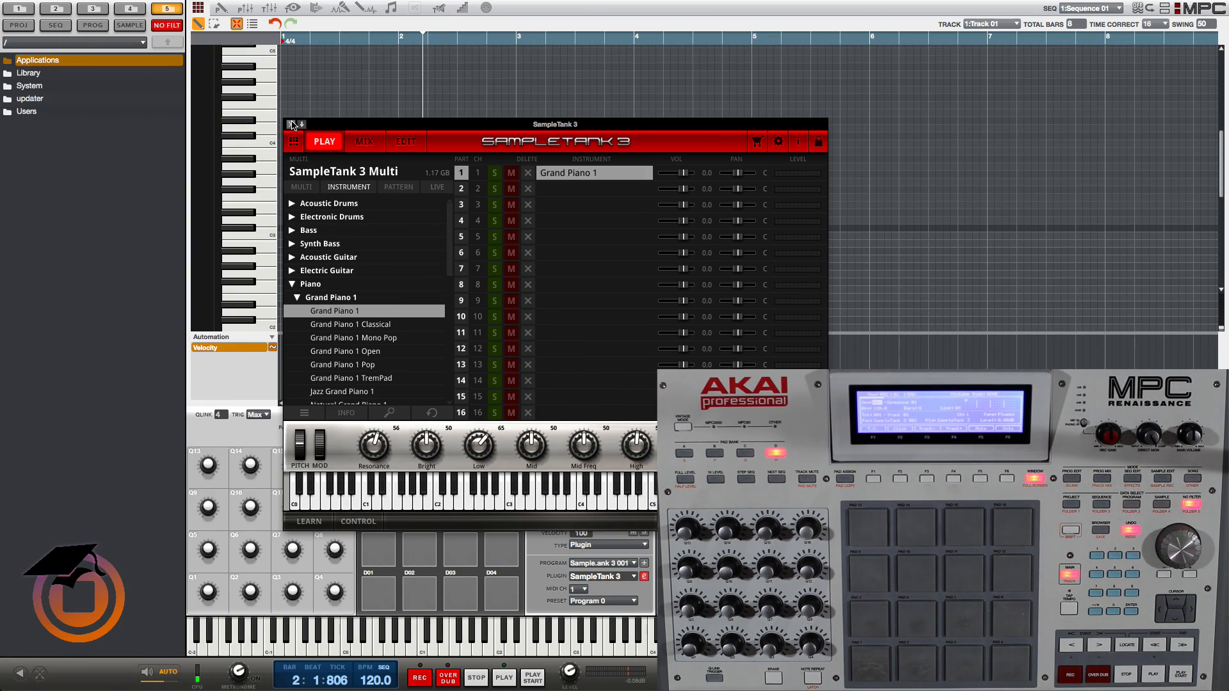
left_click(291, 124)
Halve the length of Sequence 01.
left_click(592, 429)
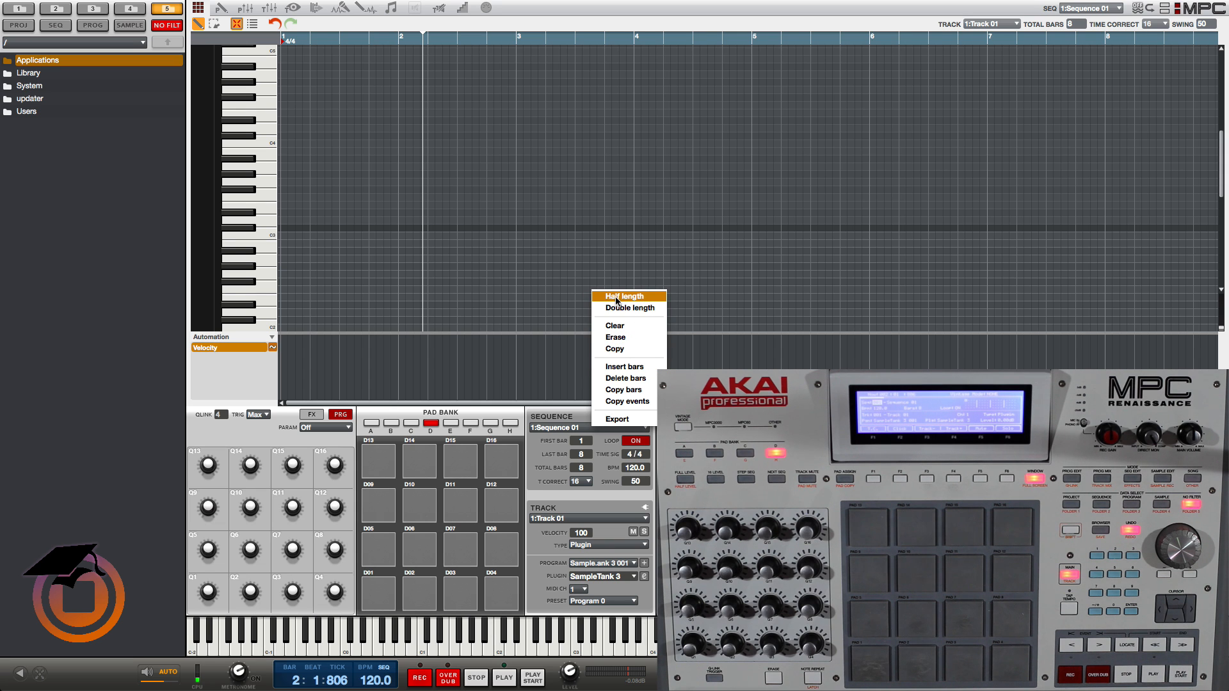
left_click(637, 297)
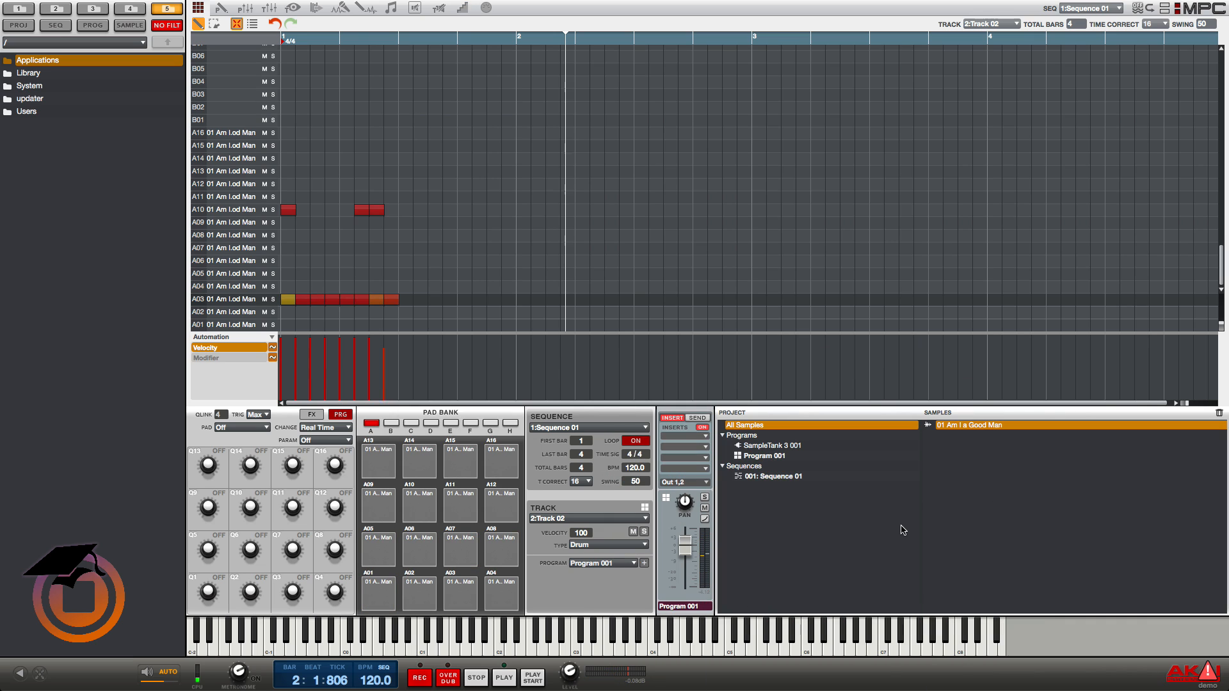
Add the MPC3000 vintage effect to Program 001's first insert slot, then view and close its window.
left_click(706, 437)
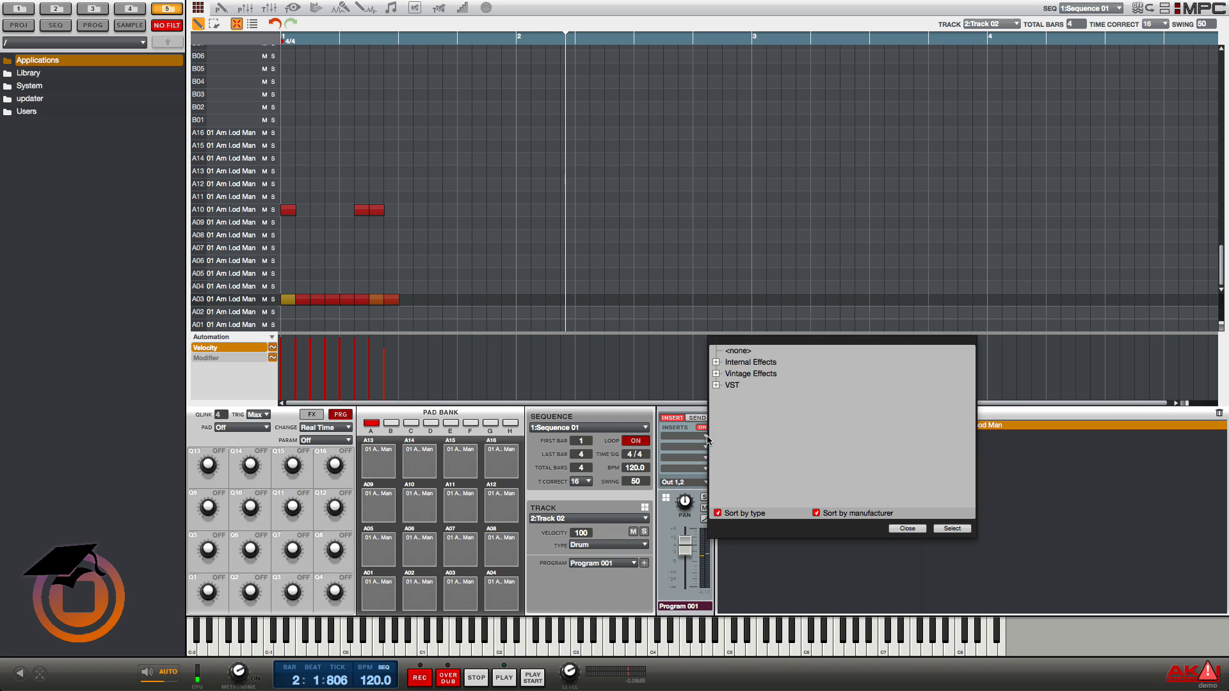
left_click(716, 374)
left_click(728, 386)
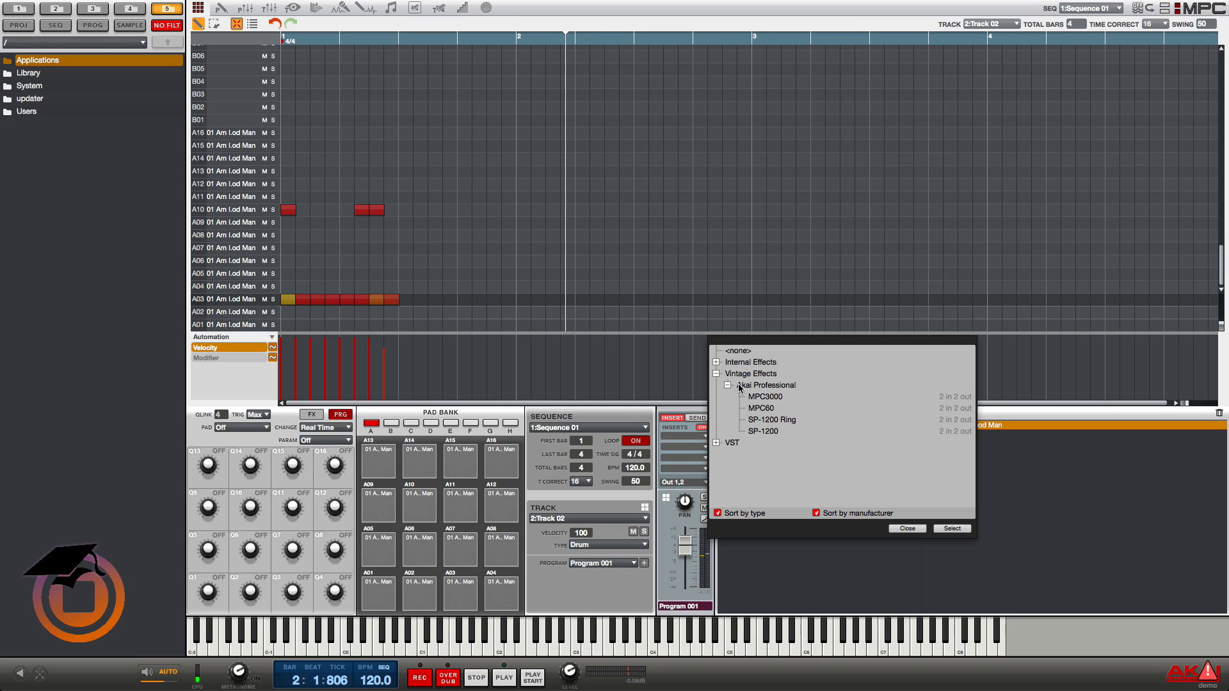
double_click(768, 398)
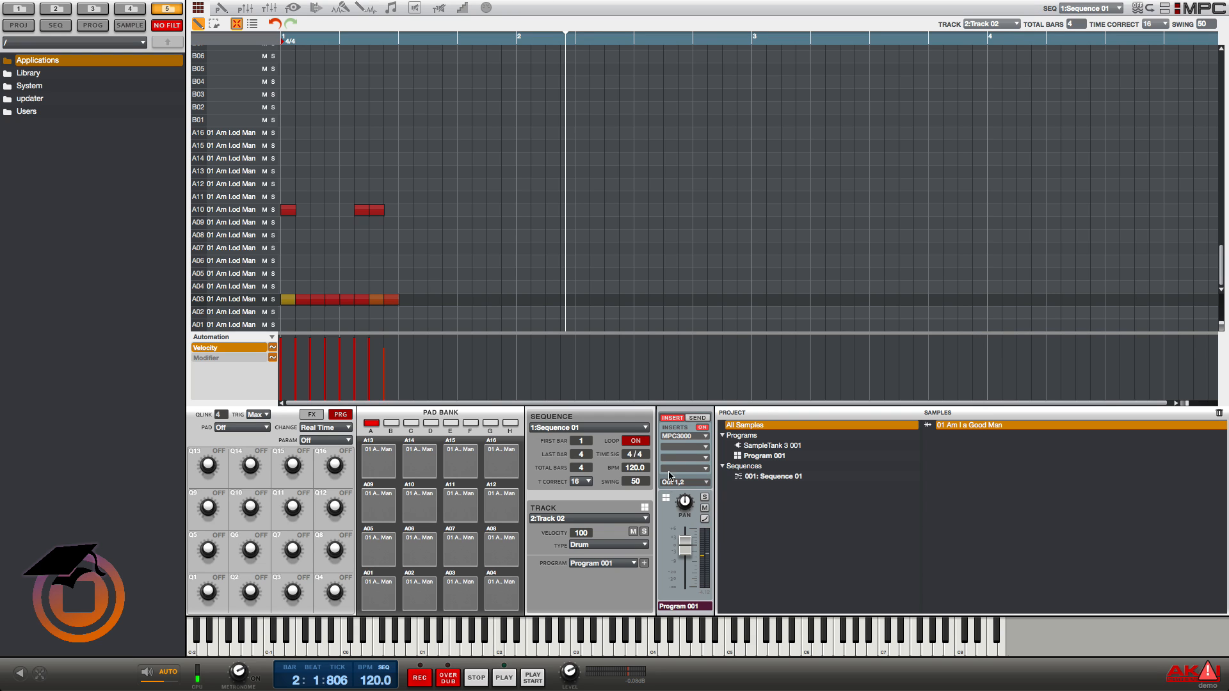
double_click(682, 437)
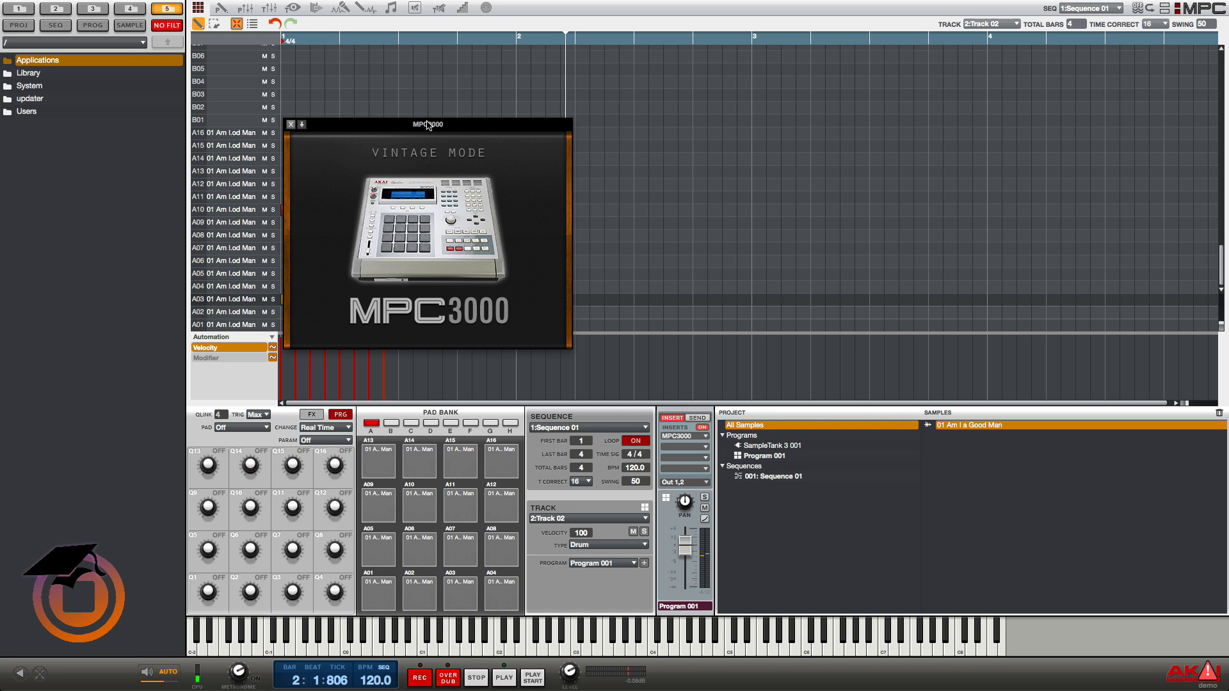
left_click_drag(428, 125, 665, 142)
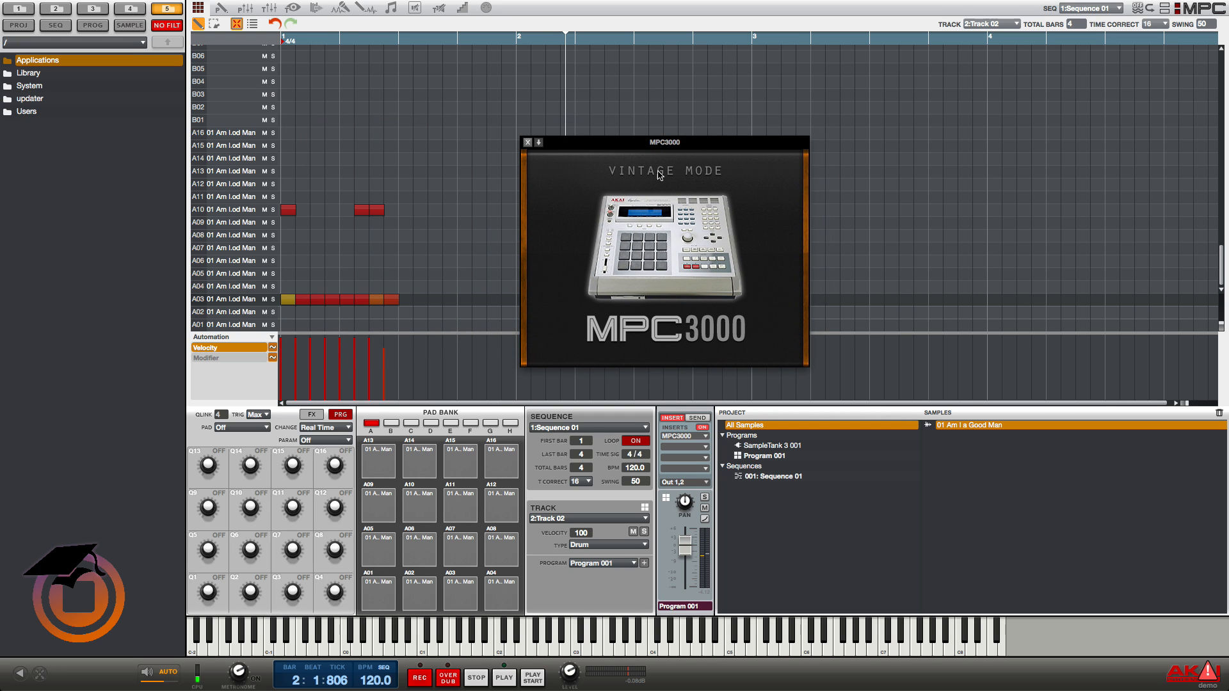
left_click(528, 143)
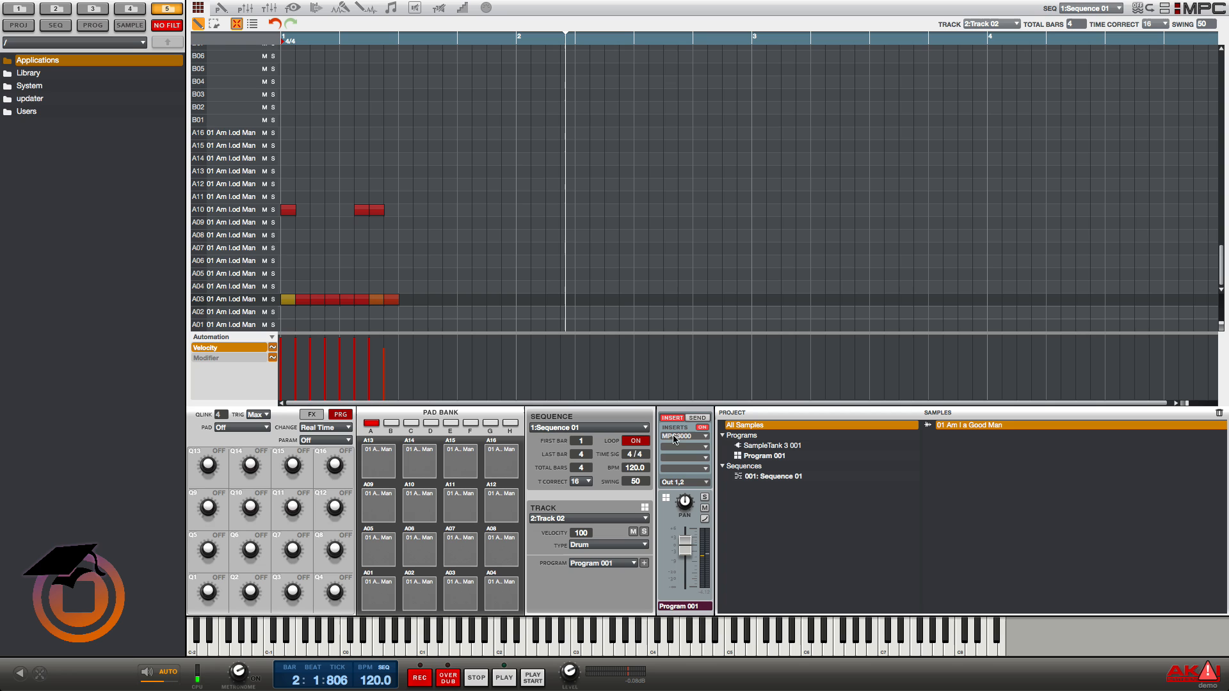
Replace the effect in Program 001's first insert slot with the MPC60 vintage effect, then view and close its window.
left_click(706, 439)
left_click(763, 424)
left_click(688, 439)
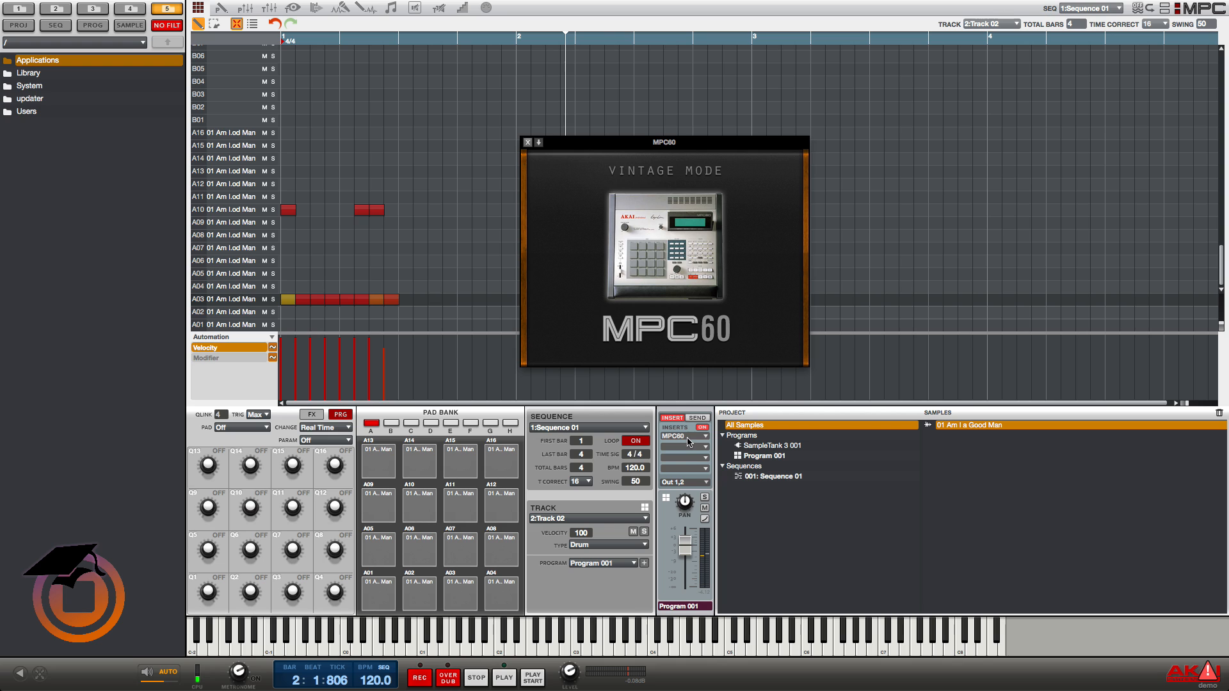
left_click(528, 143)
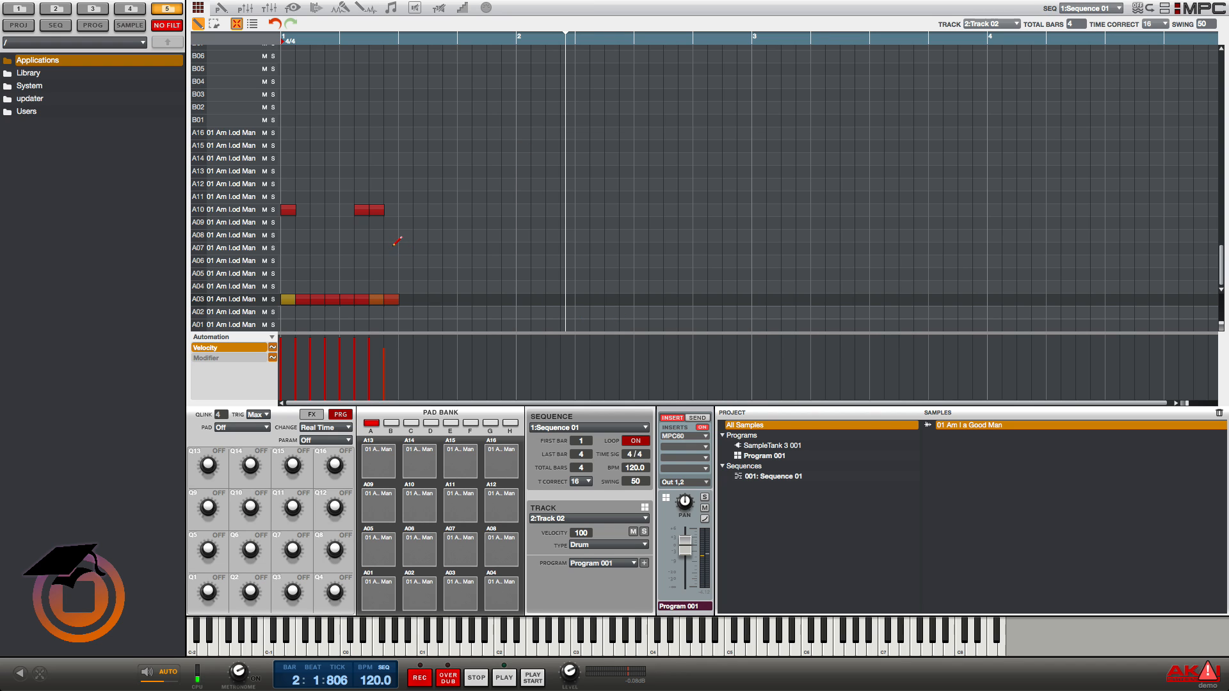
Look through the project's export formats and choose the audio mixdown export.
mouse_move(112, 5)
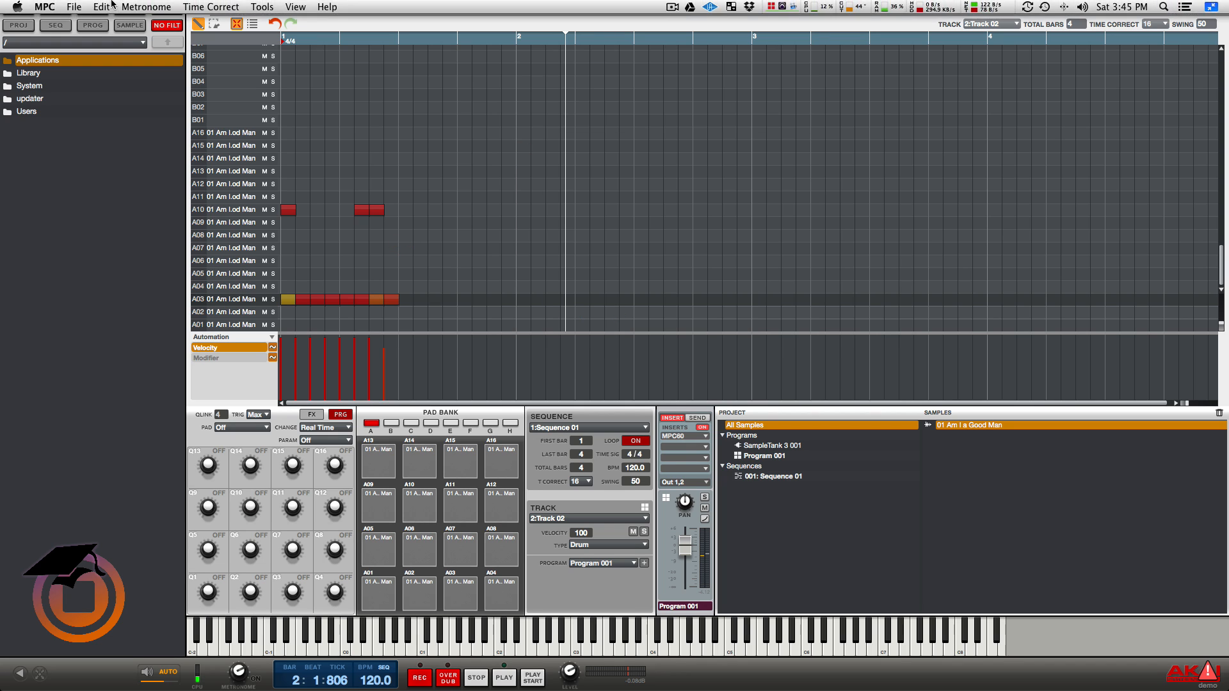
left_click(58, 8)
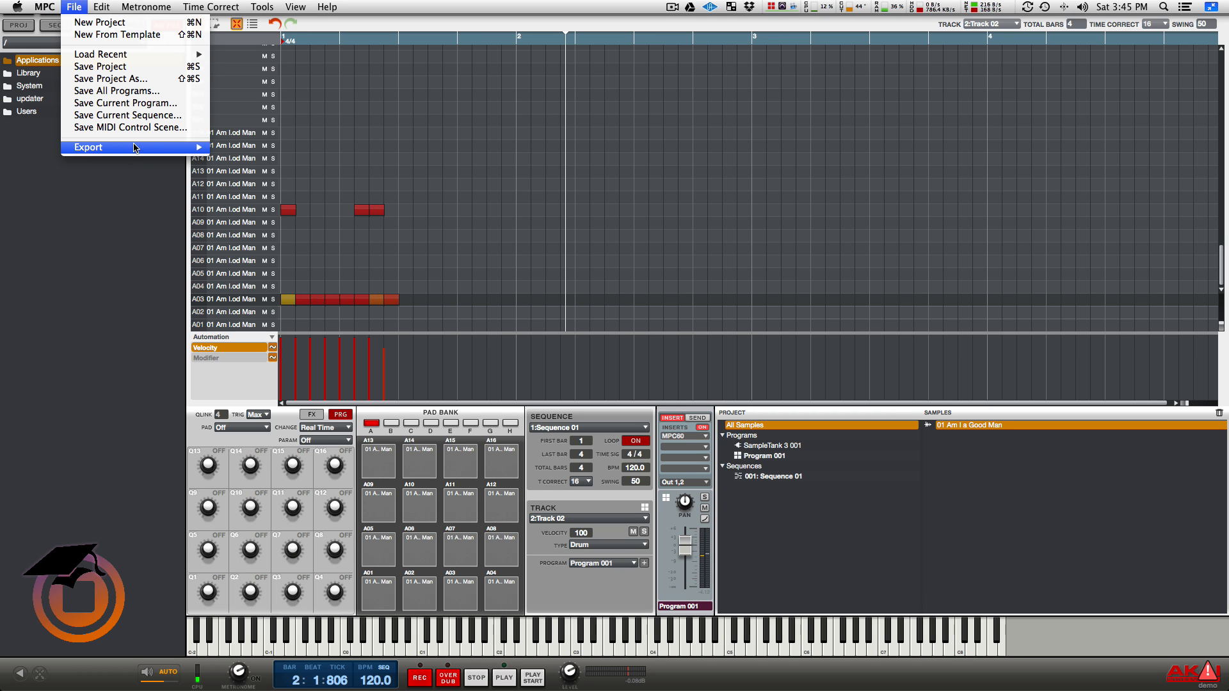
mouse_move(136, 148)
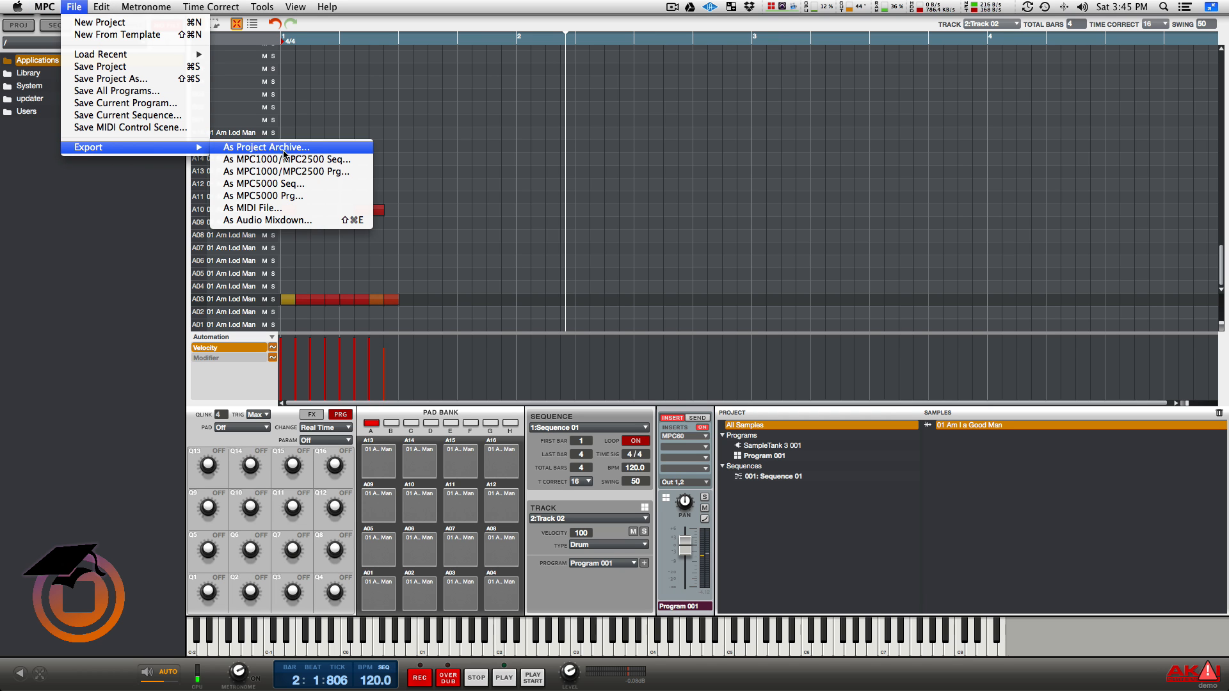
left_click(298, 221)
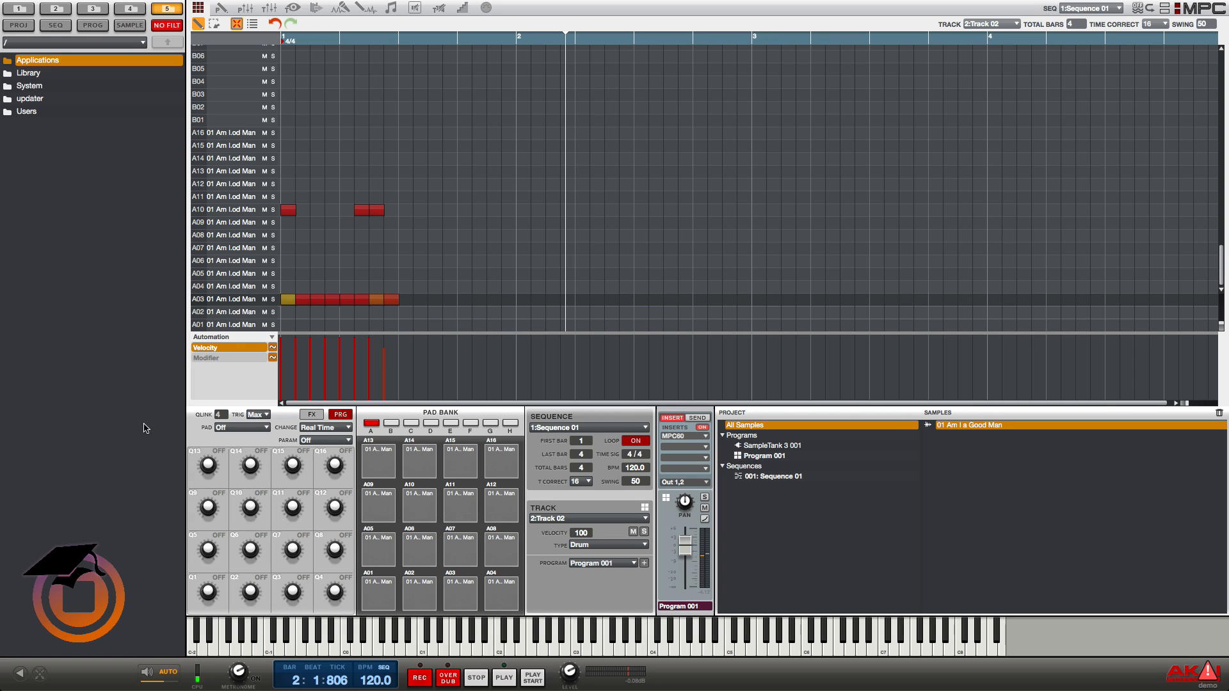
Load the Banger drum program from the MPC Drum Content library's B programs into the project.
left_click(40, 677)
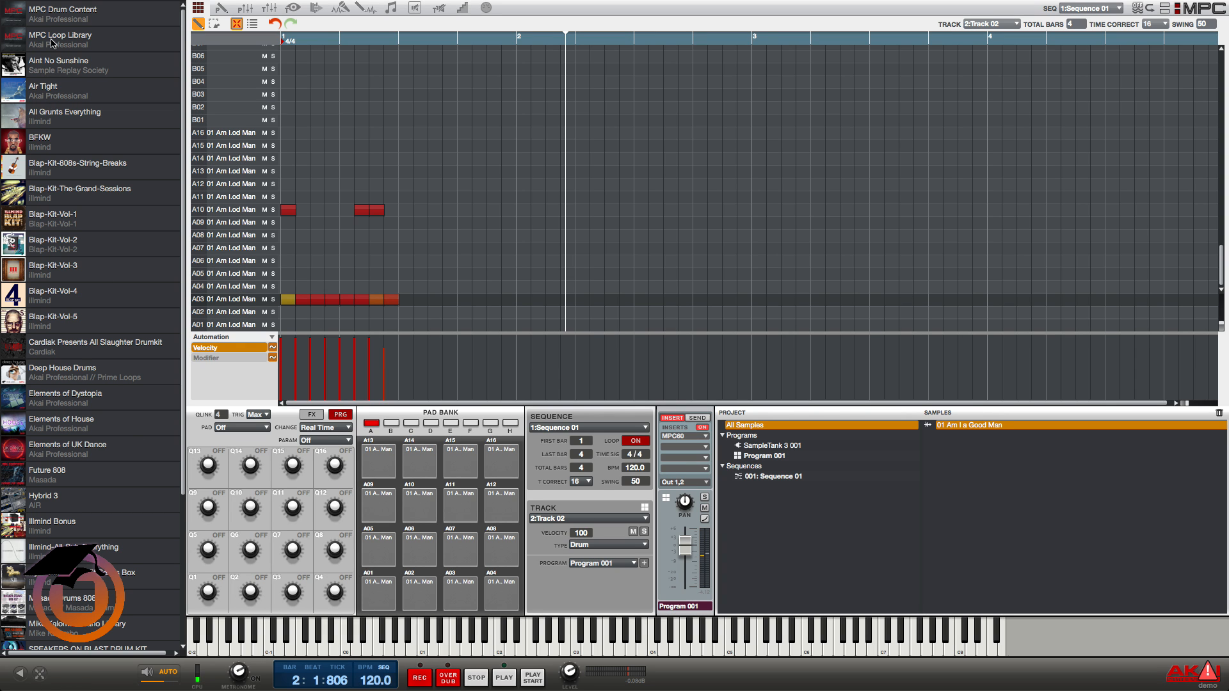
left_click(50, 17)
left_click(50, 18)
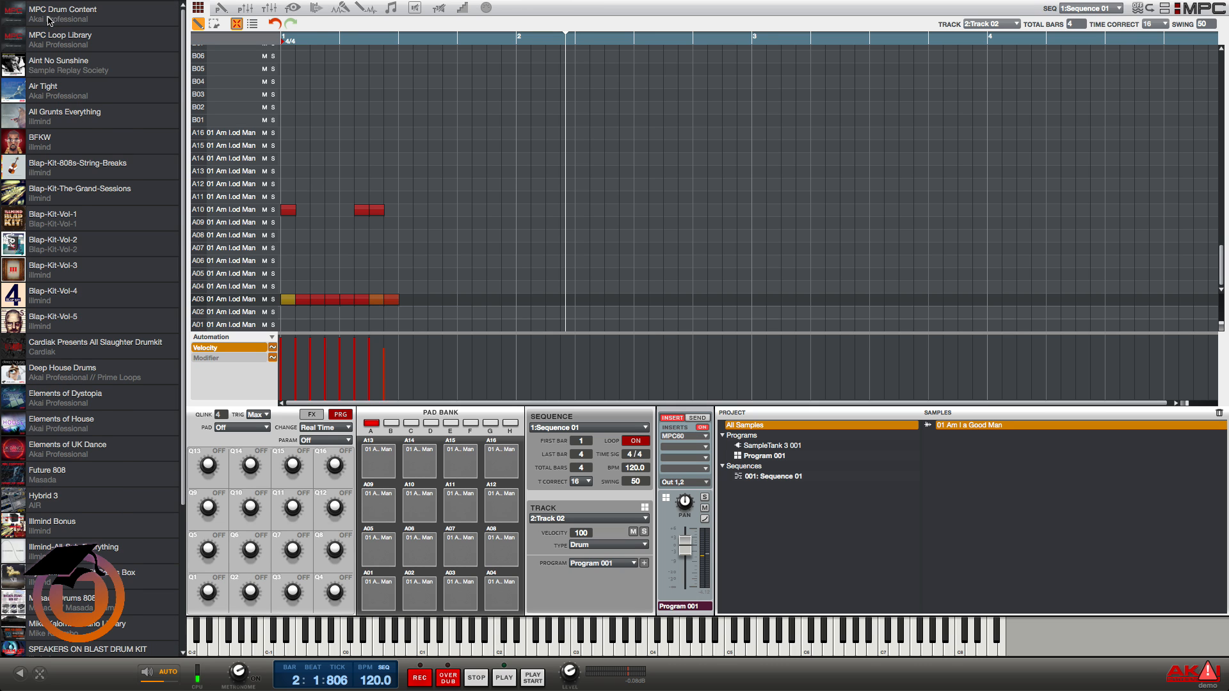
left_click(50, 18)
left_click(6, 211)
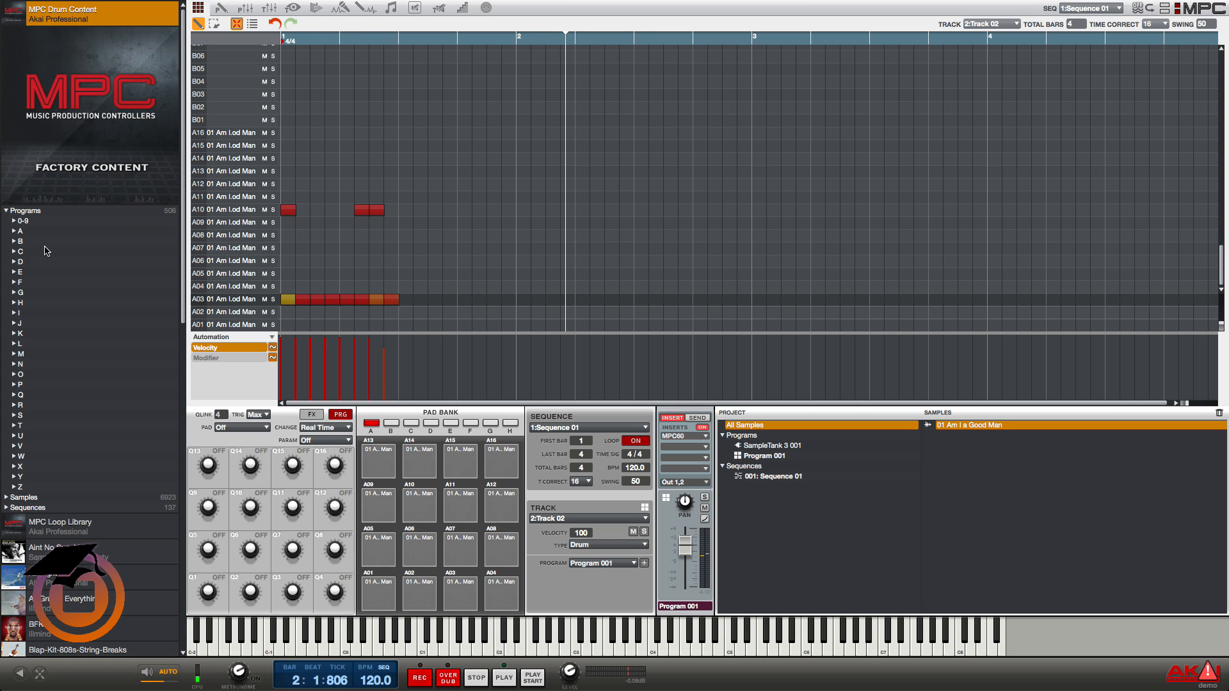
left_click(14, 242)
double_click(43, 253)
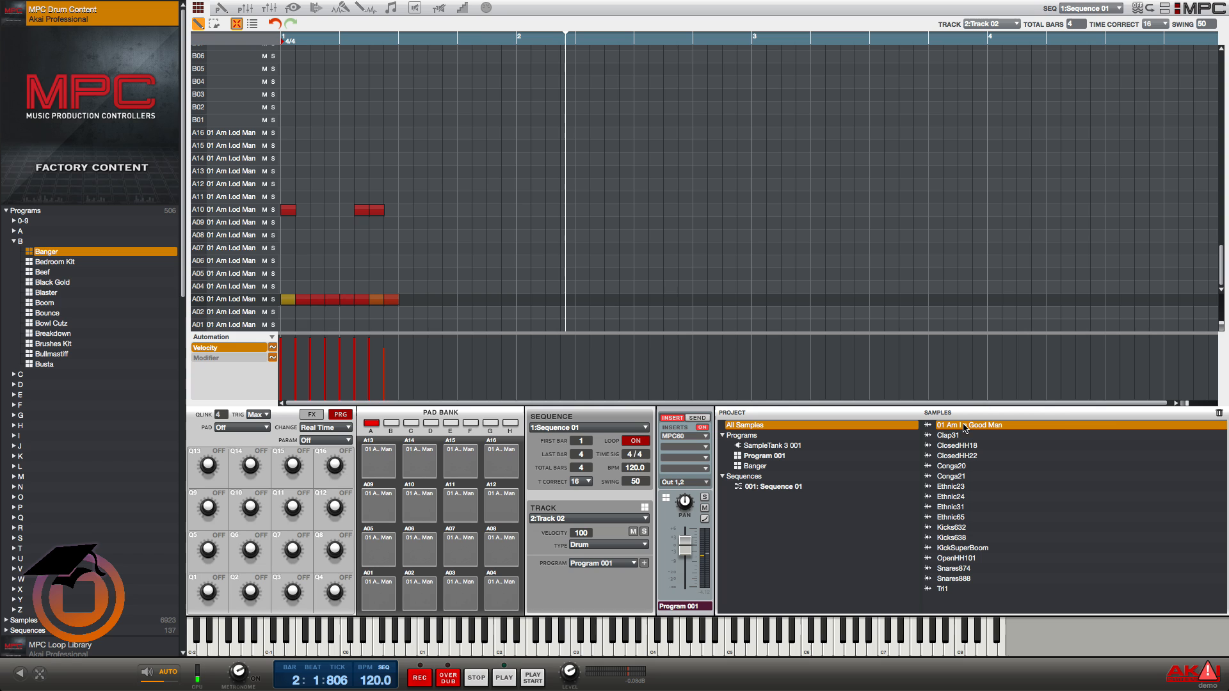
Browse the Banger kit's samples in the project, selecting Clap31 and ClosedHH18.
left_click(950, 438)
left_click(955, 449)
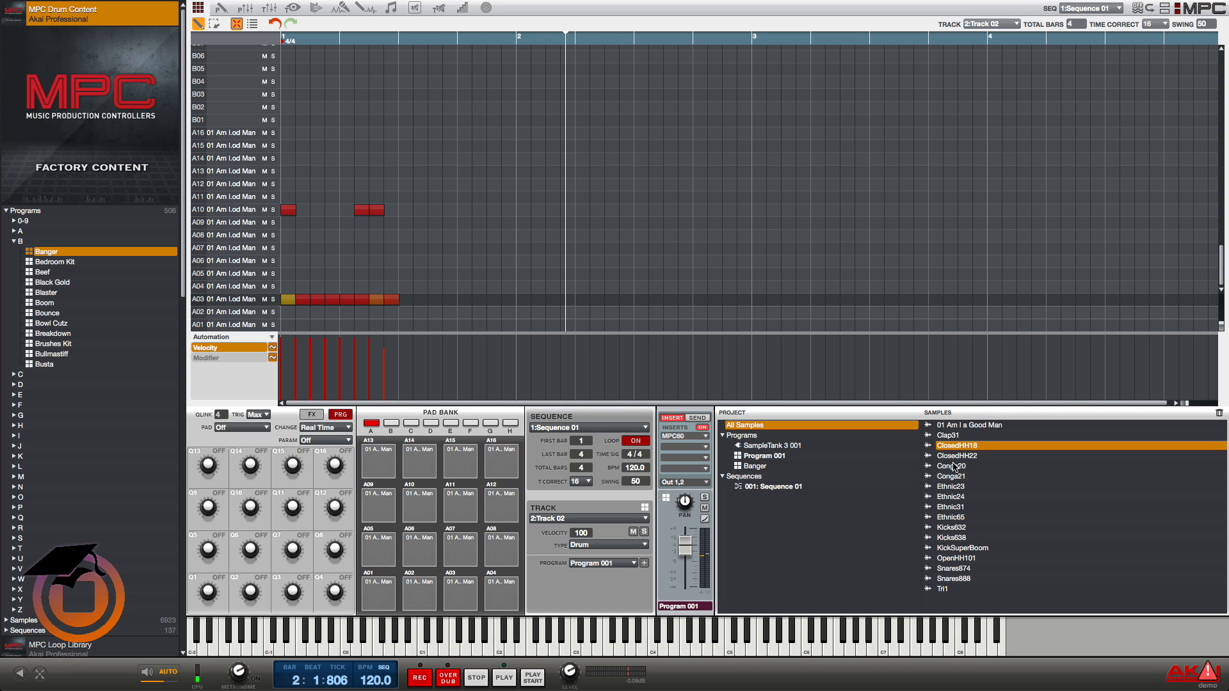
Browse the kit's samples from ClosedHH22 through Conga20, Conga21, Ethnic31, Ethnic65 and Kicks638, checking the actions available for Conga21.
left_click(953, 458)
left_click(951, 468)
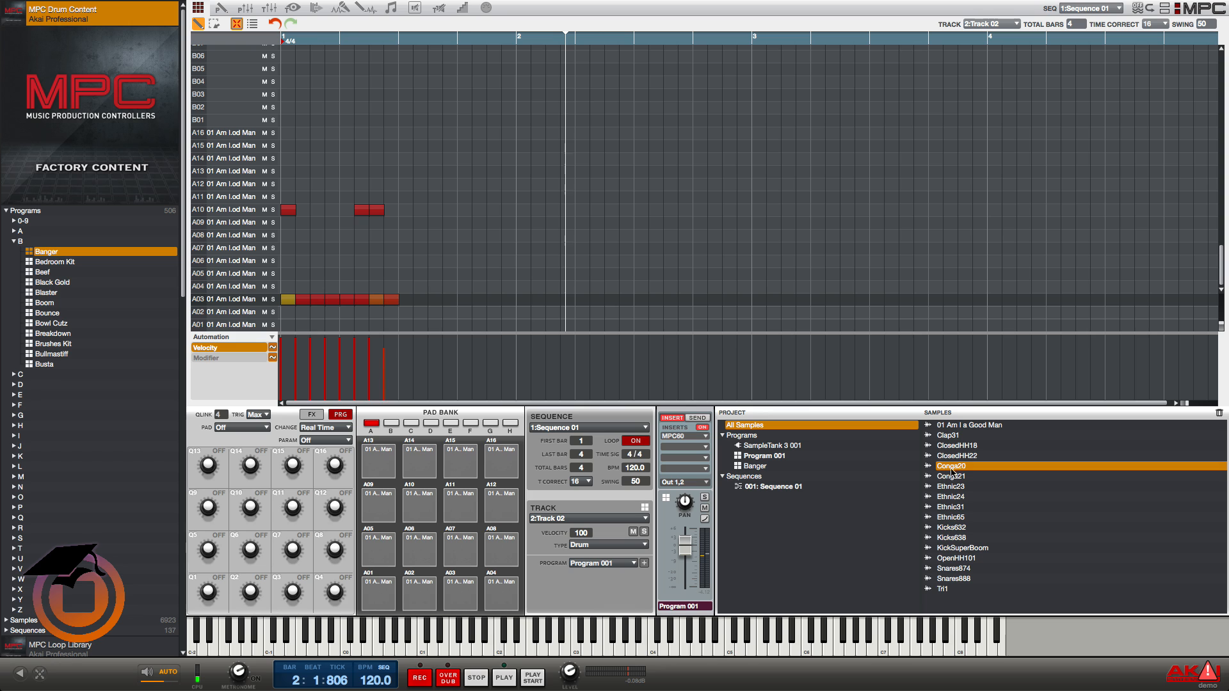
left_click(951, 477)
right_click(951, 479)
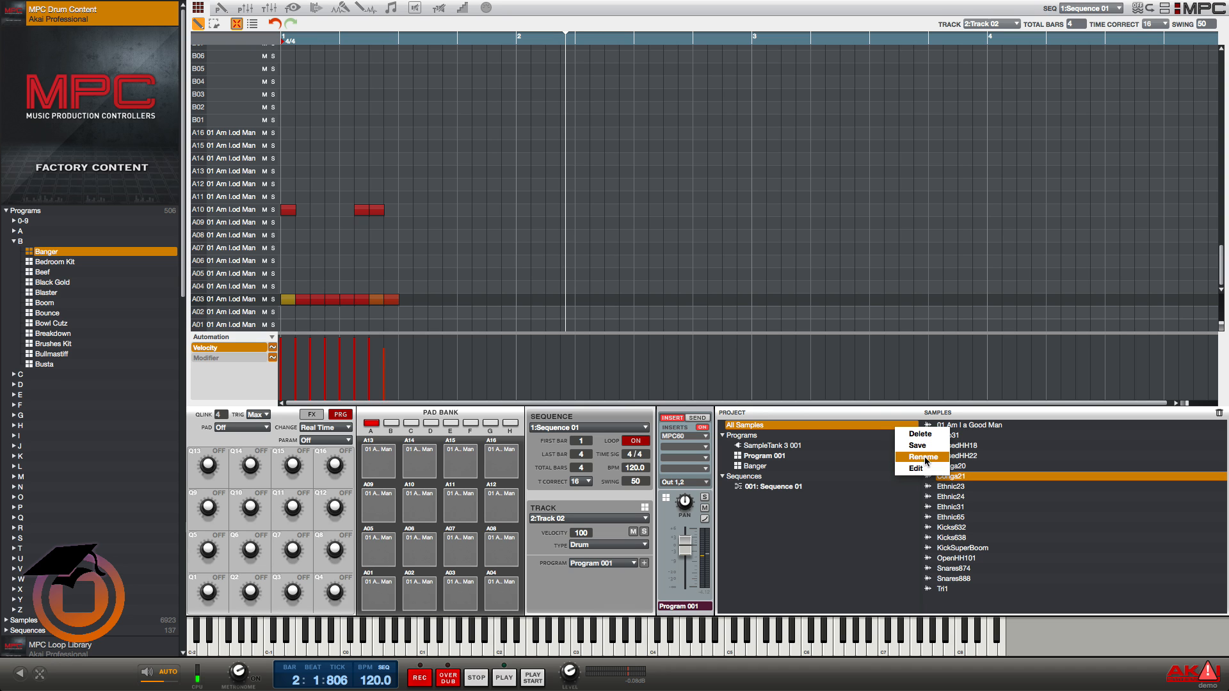
left_click(966, 509)
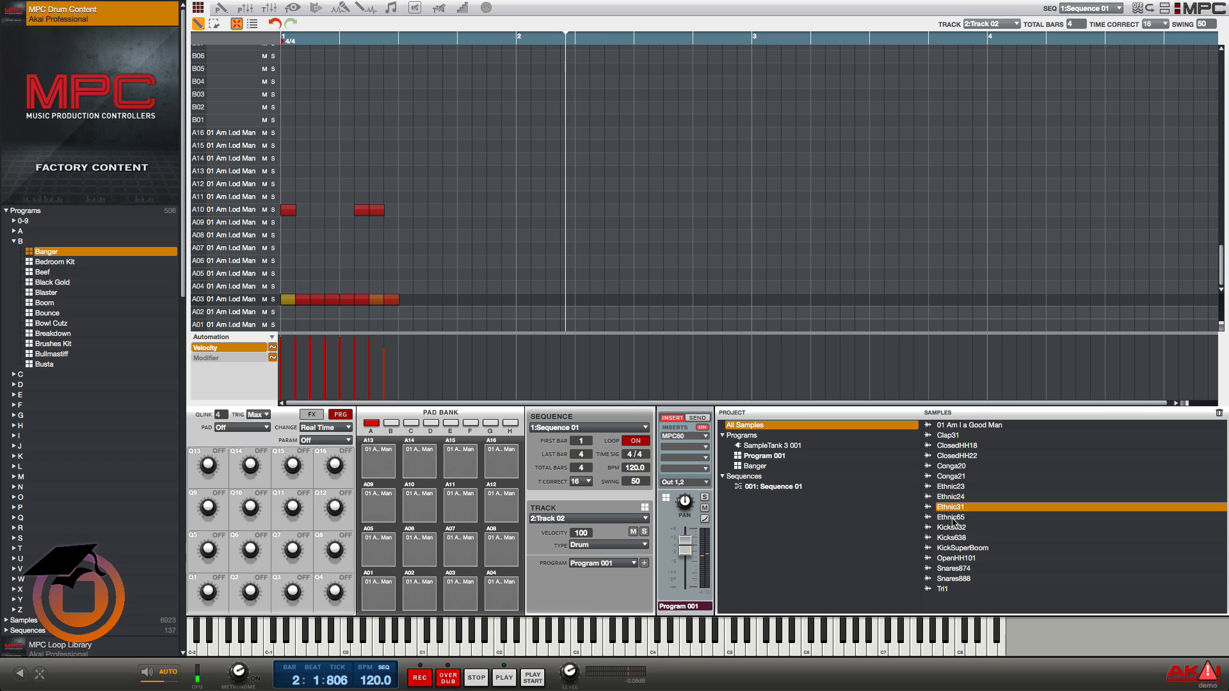
left_click(957, 519)
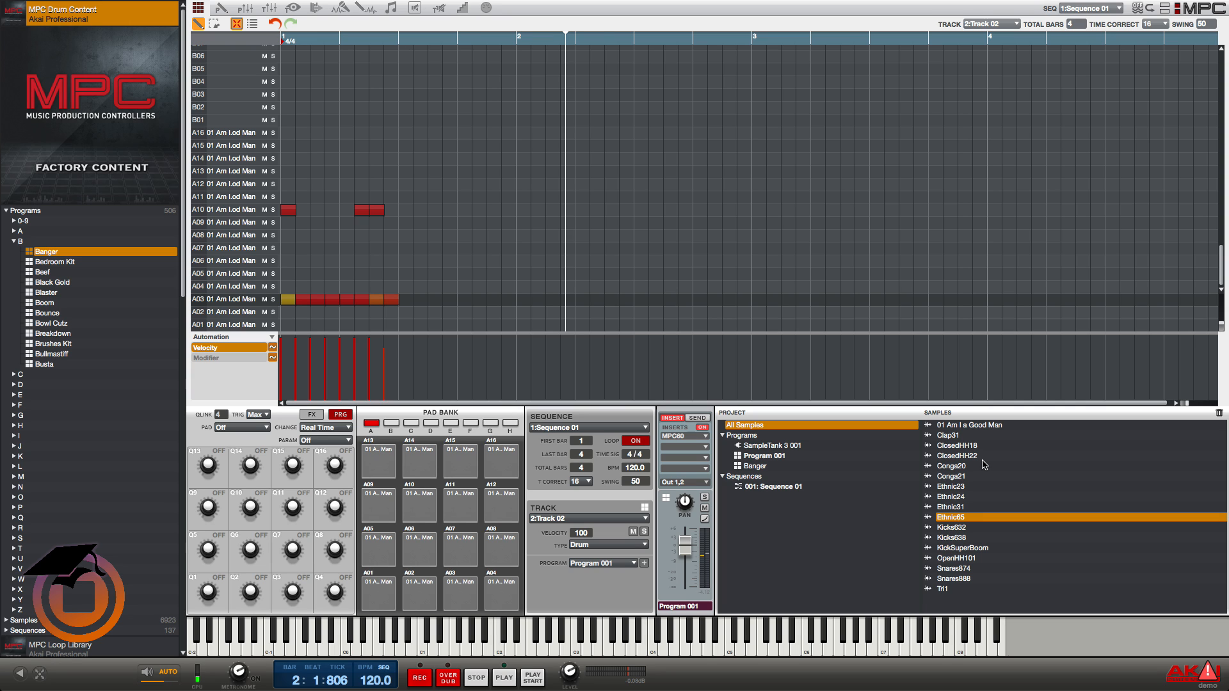
left_click(971, 538)
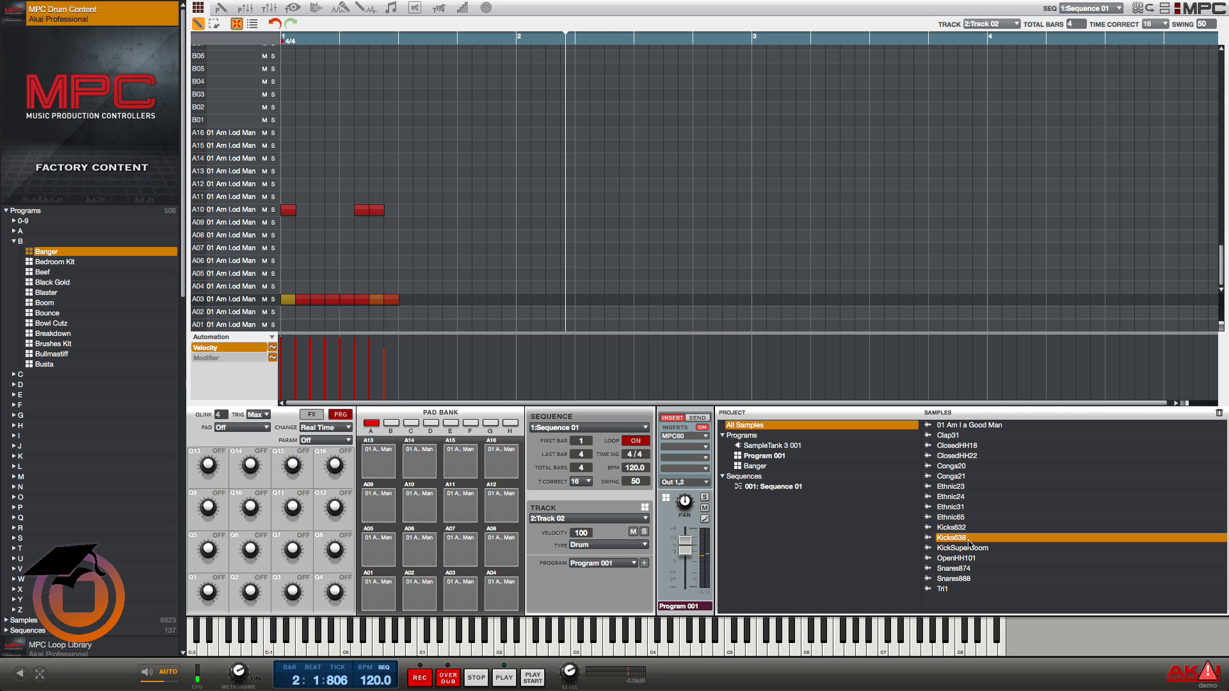
View the waveforms of ClosedHH22, Ethnic24, KickSuperBoom, Conga21, ClosedHH18 and Kicks632 in the sample editor.
left_click(965, 456)
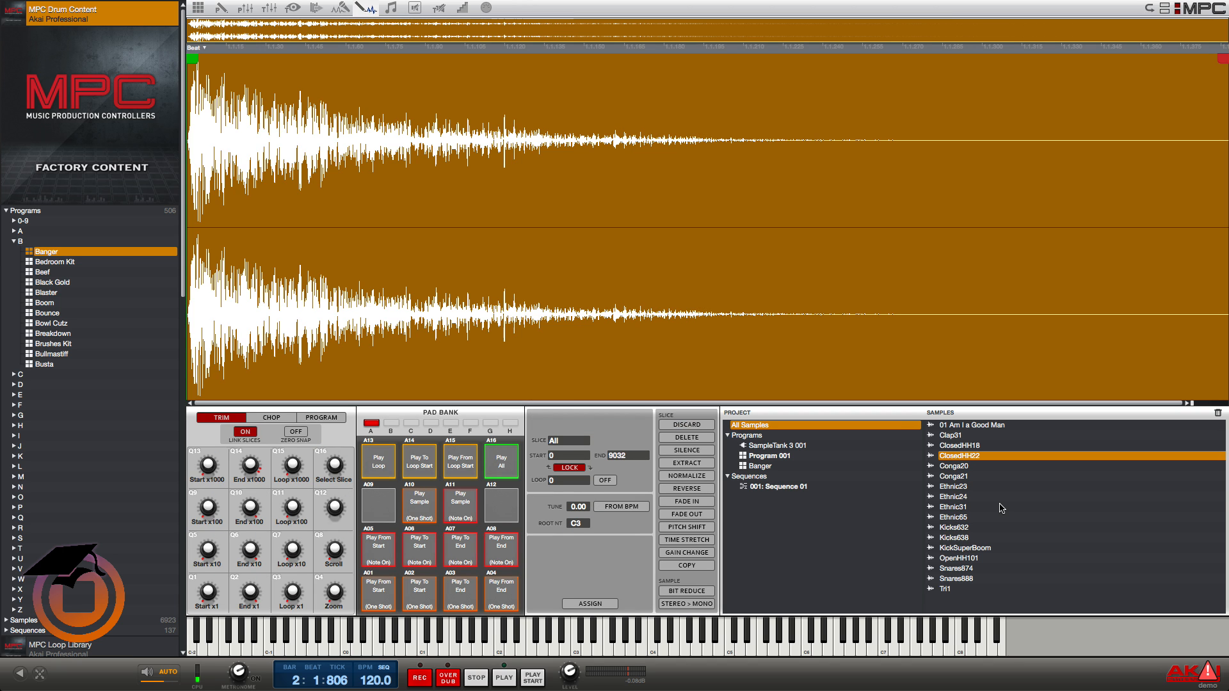
left_click(975, 497)
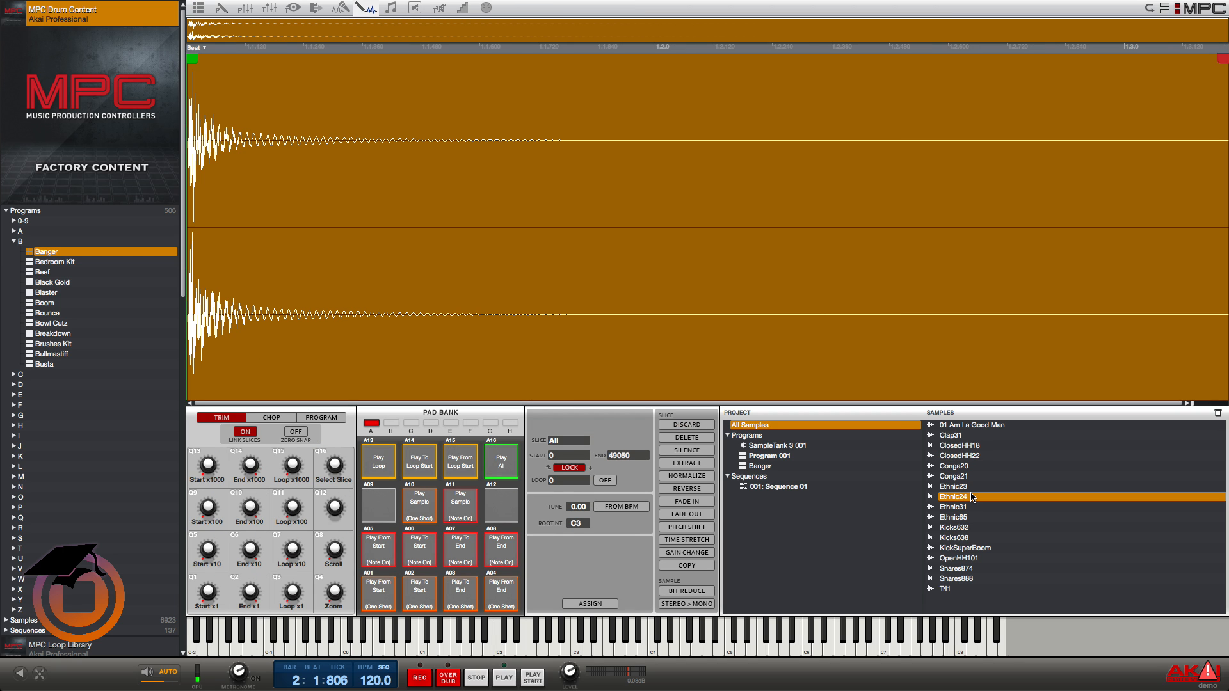
left_click(966, 550)
left_click(958, 480)
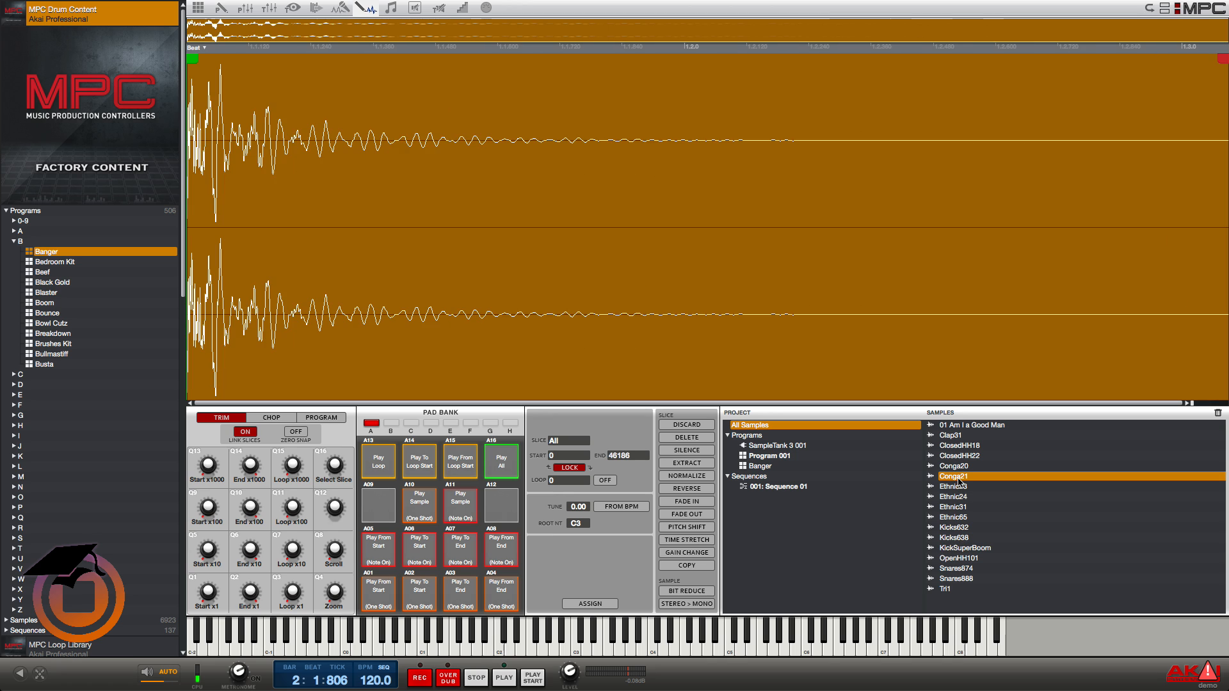
left_click(960, 446)
left_click(960, 528)
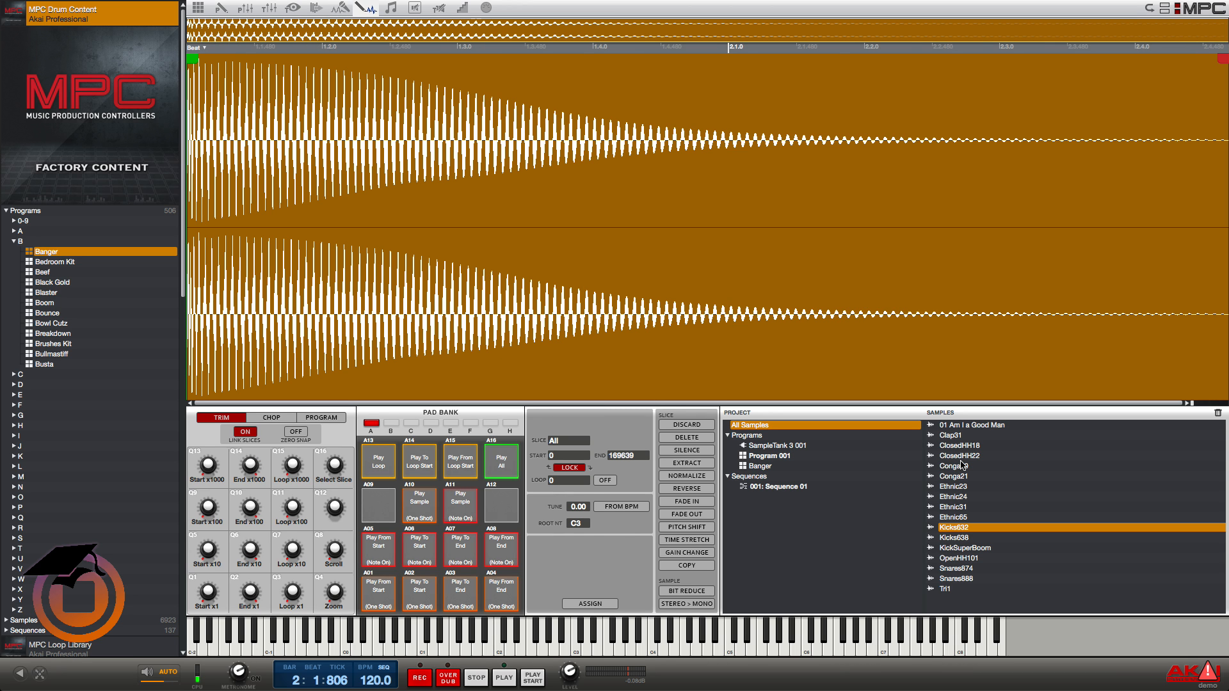